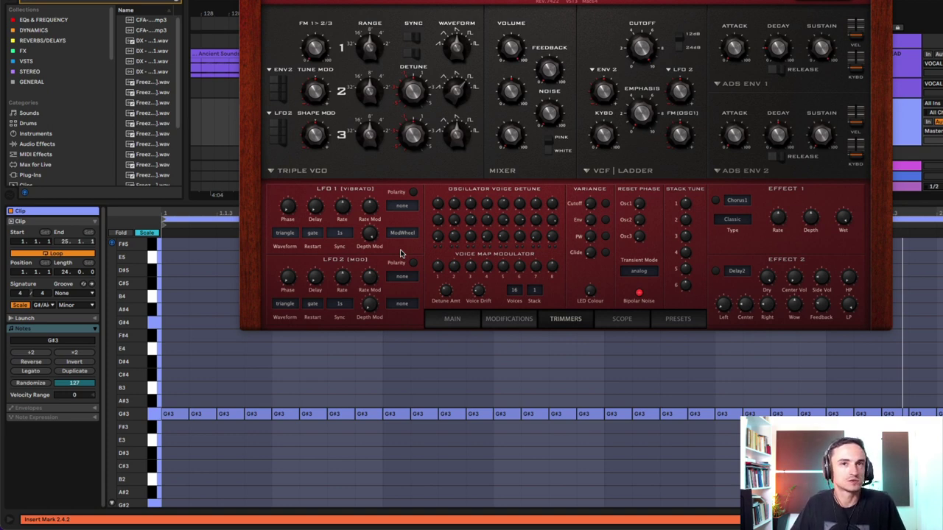
Set the synth's voice count to 8 and review the other voice counts on offer
left_click(514, 295)
left_click(529, 359)
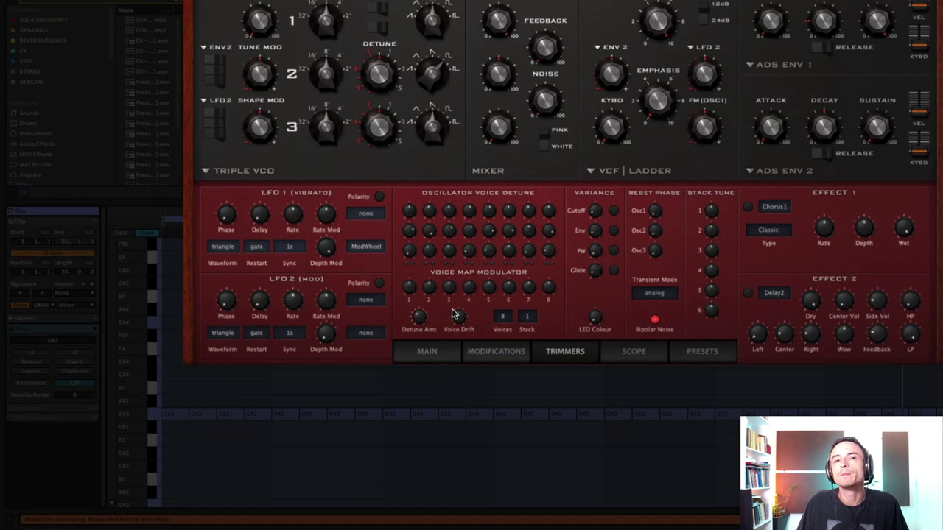
left_click(499, 319)
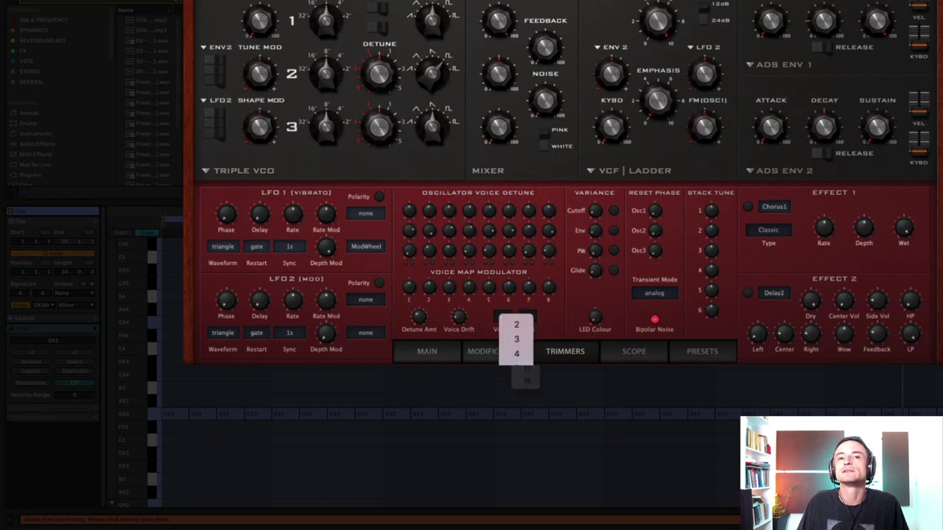
left_click(562, 332)
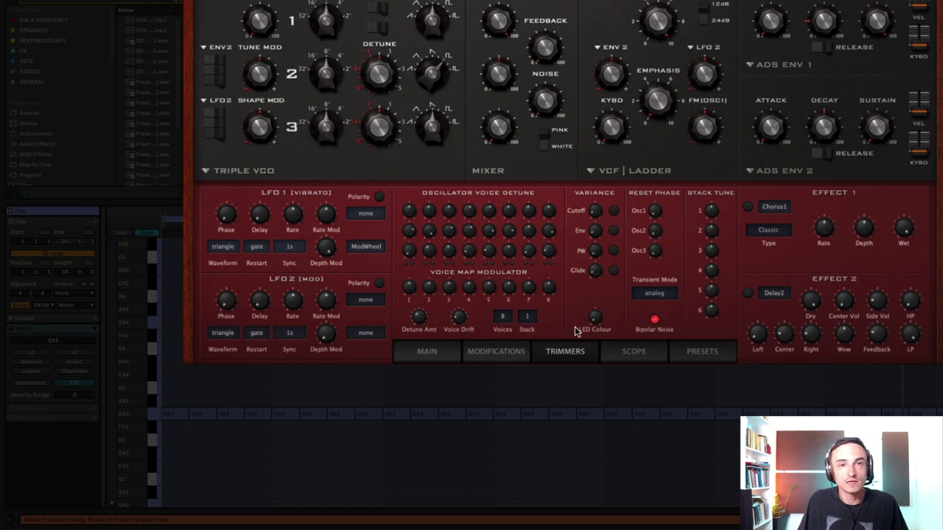
left_click(501, 316)
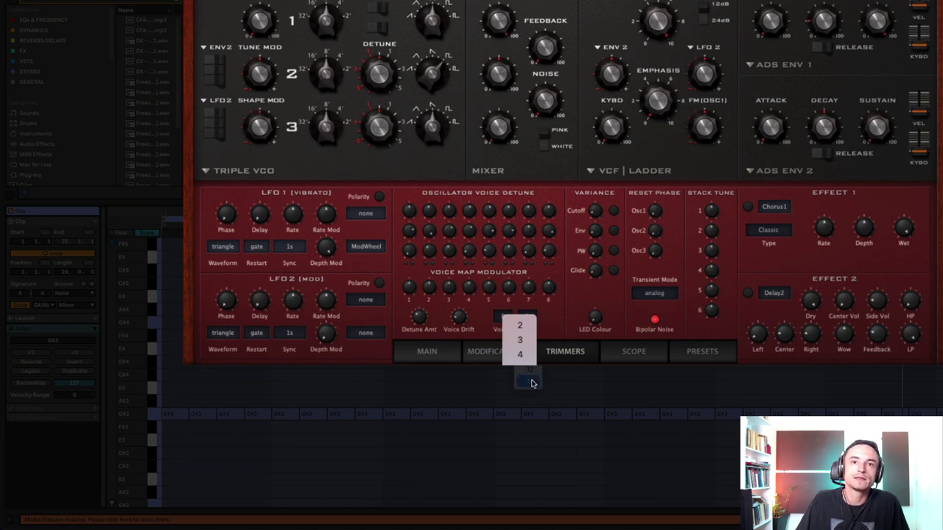
left_click(532, 382)
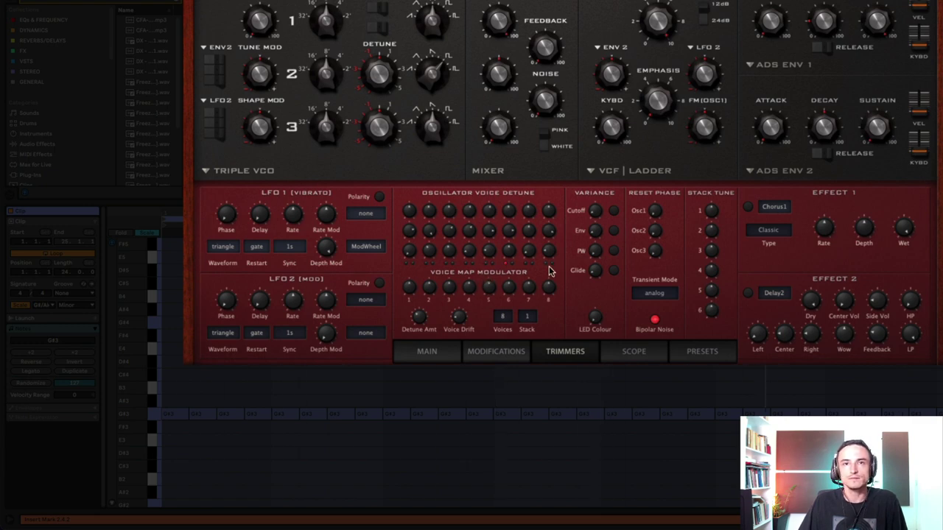
Set the voice count to 4, add B3, D#4 and G#4 above the first G#3 note, and play the chord
left_click(502, 317)
left_click(523, 358)
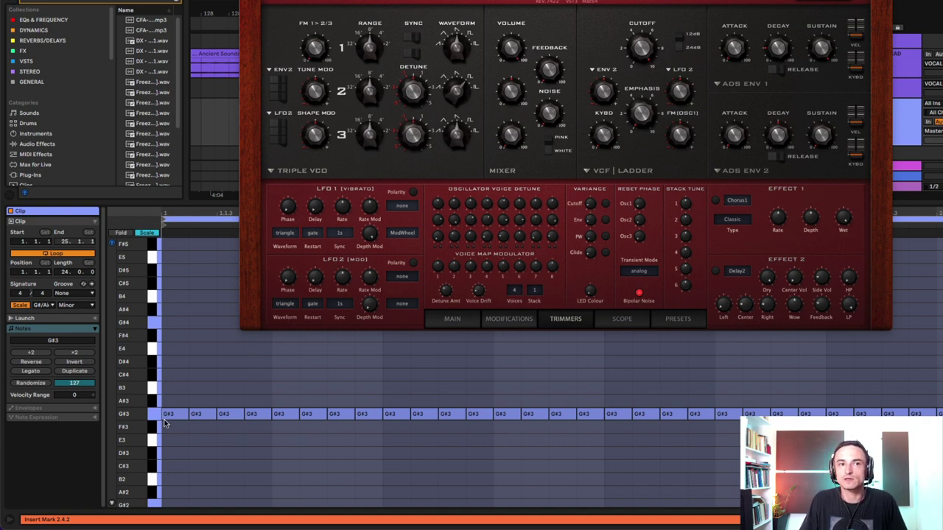
double_click(171, 388)
double_click(174, 364)
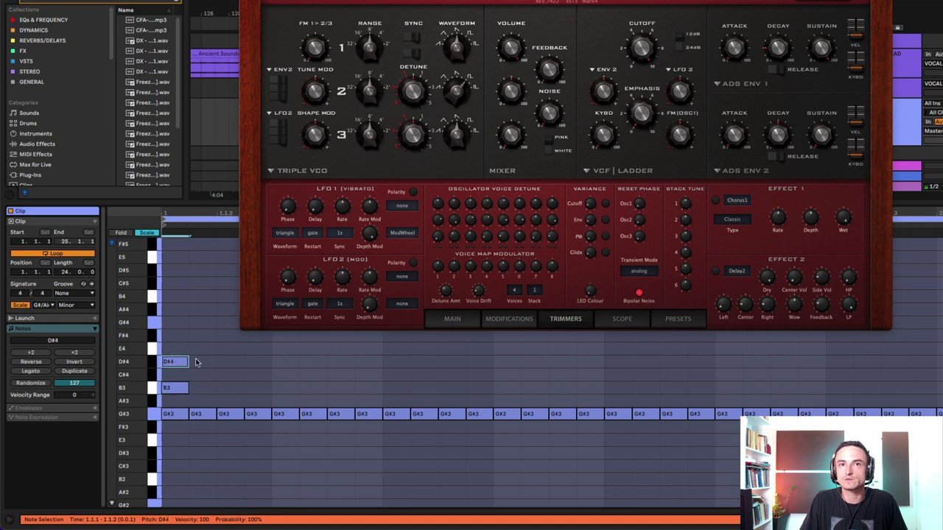
key("space")
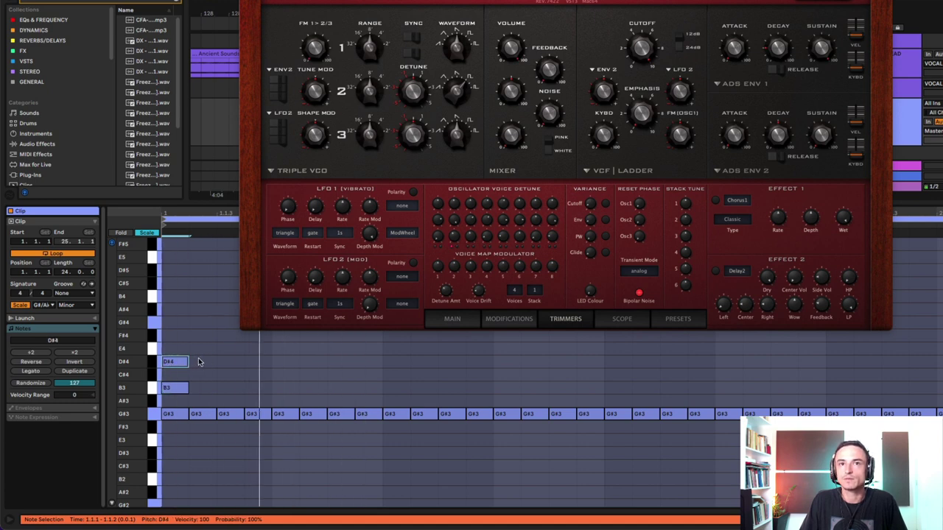
double_click(172, 322)
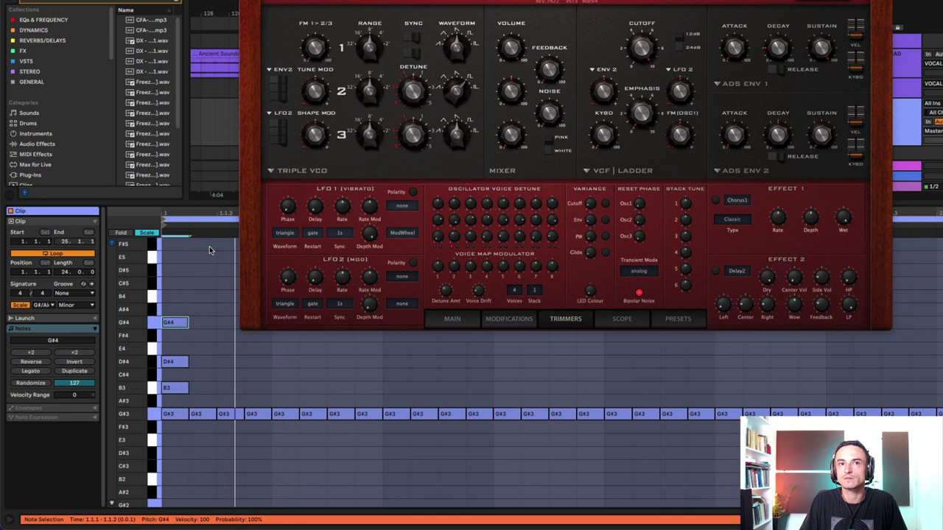
Reduce the voice count to 2 during playback and select the D#4 and G#4 notes at the clip's start
left_click(514, 291)
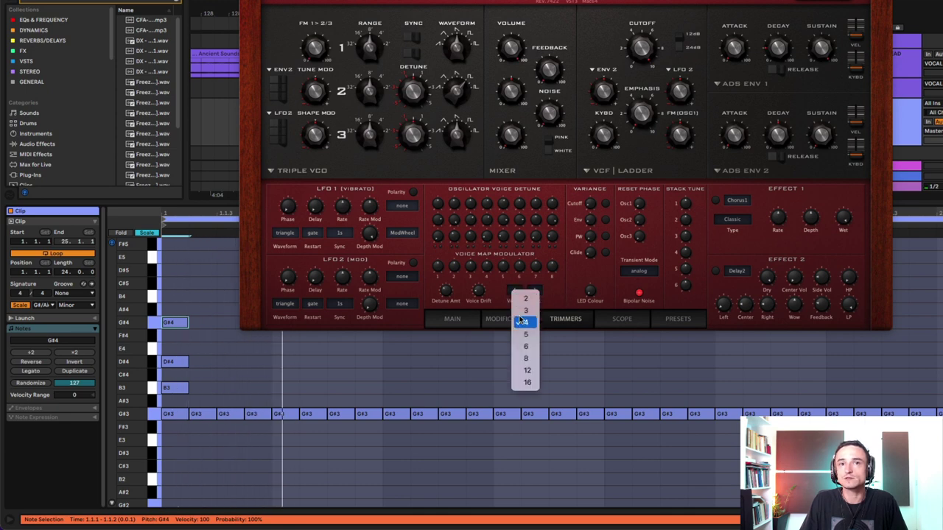
left_click(526, 299)
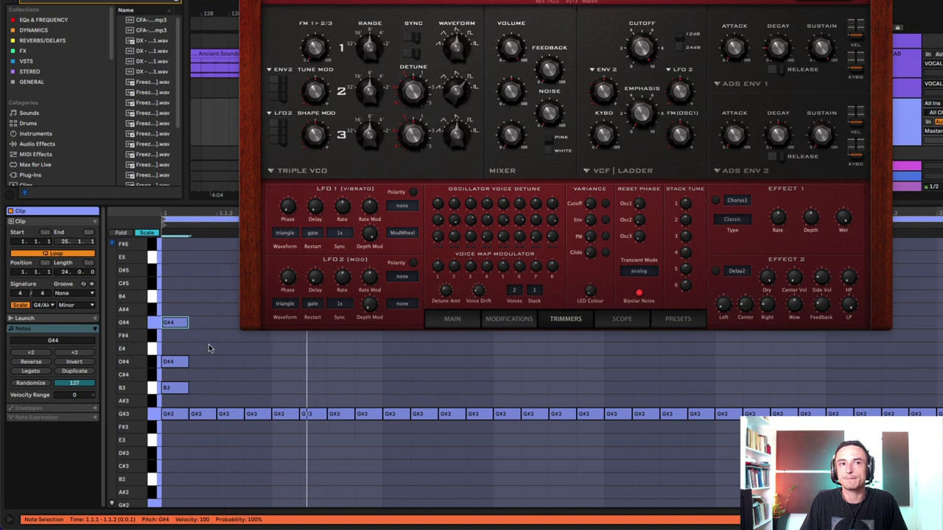
left_click_drag(210, 367, 157, 298)
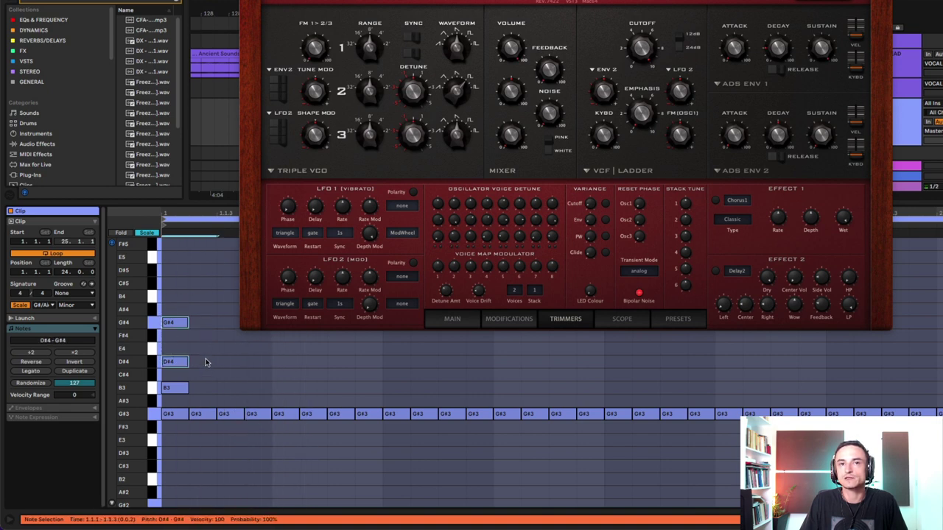
left_click(411, 373)
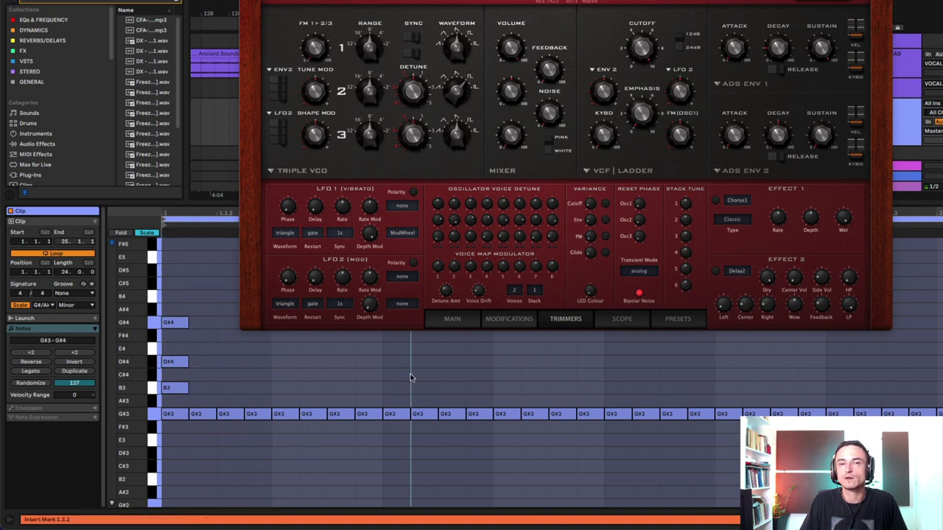
Set the voice count to 8 and delete the B3, D#4 and G#4 notes above the first G#3
left_click(515, 291)
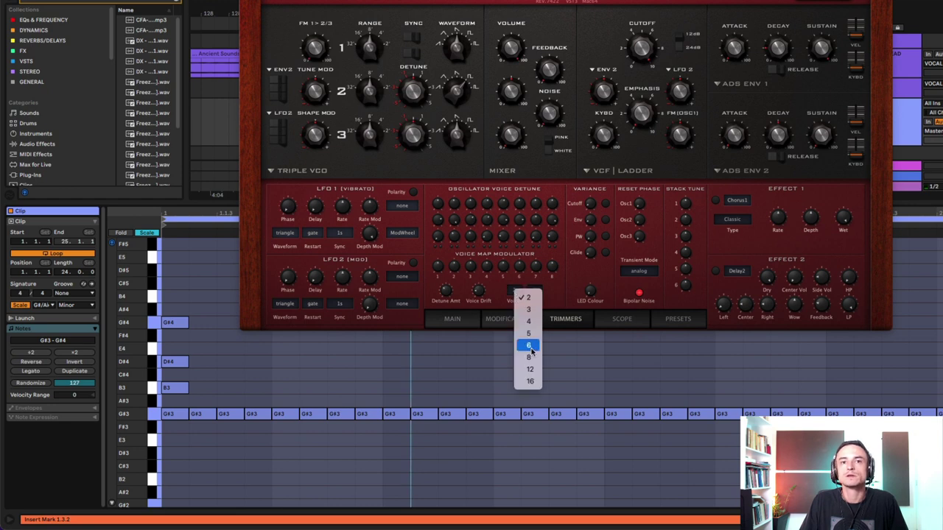
left_click(530, 358)
key("space")
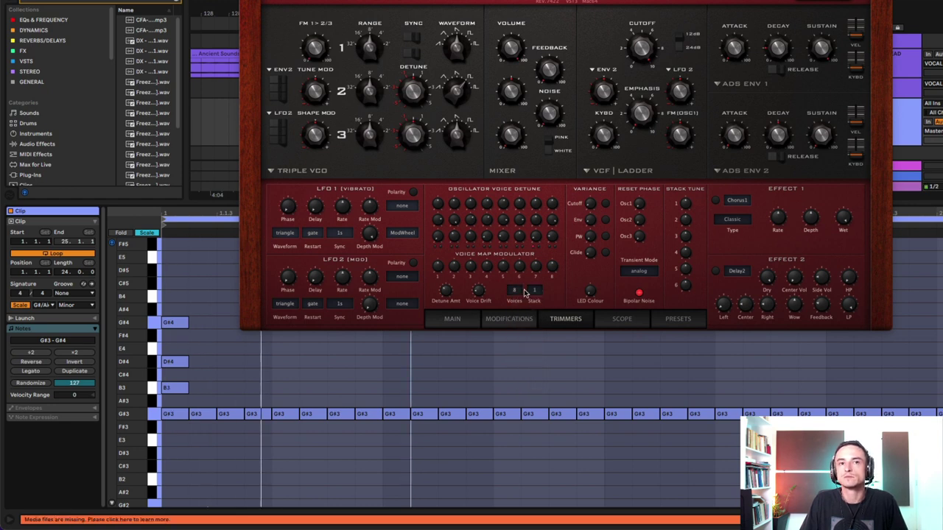
left_click_drag(223, 395, 152, 294)
key("Delete")
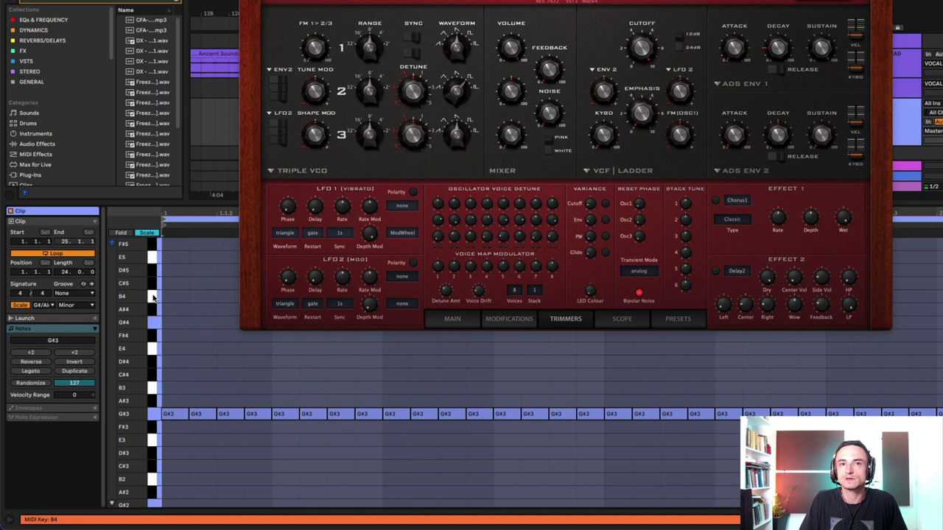
Set the voice stack to 2 and choose StackIndex as the Pan Mod source
left_click(535, 291)
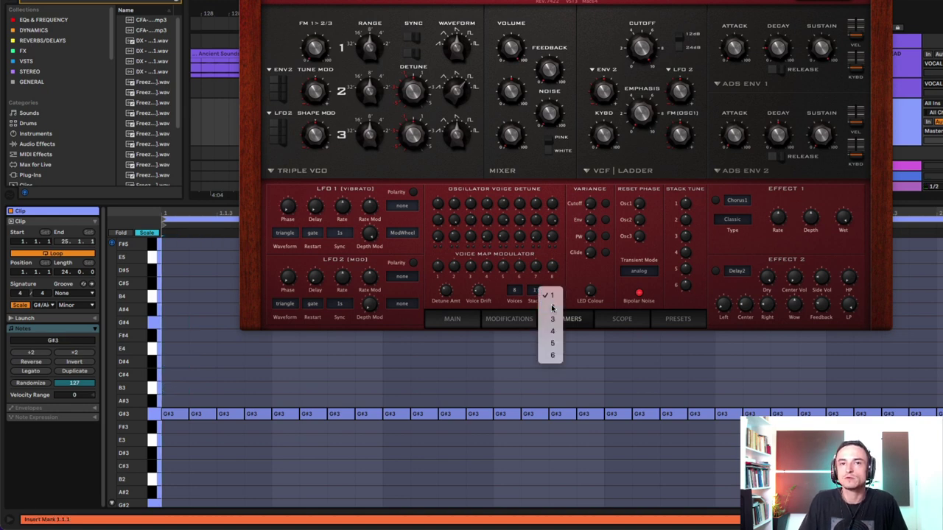
left_click(551, 306)
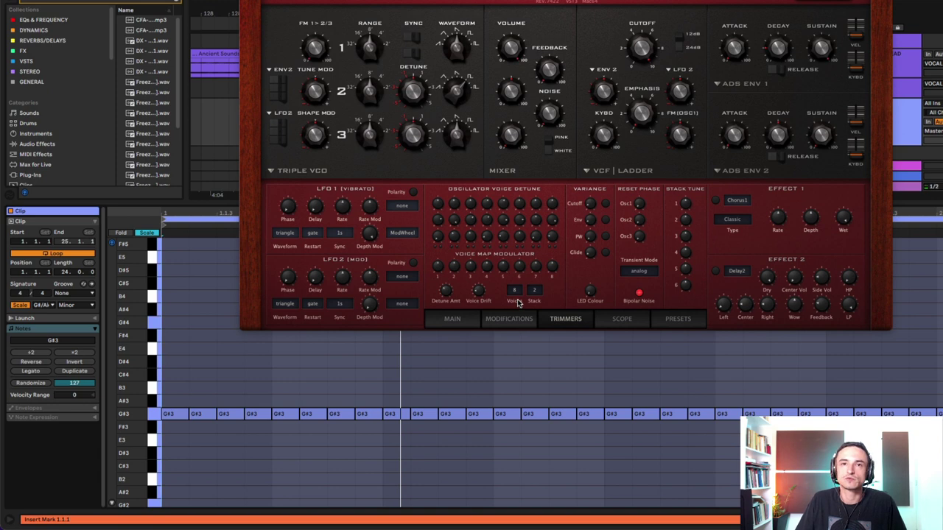
left_click(452, 320)
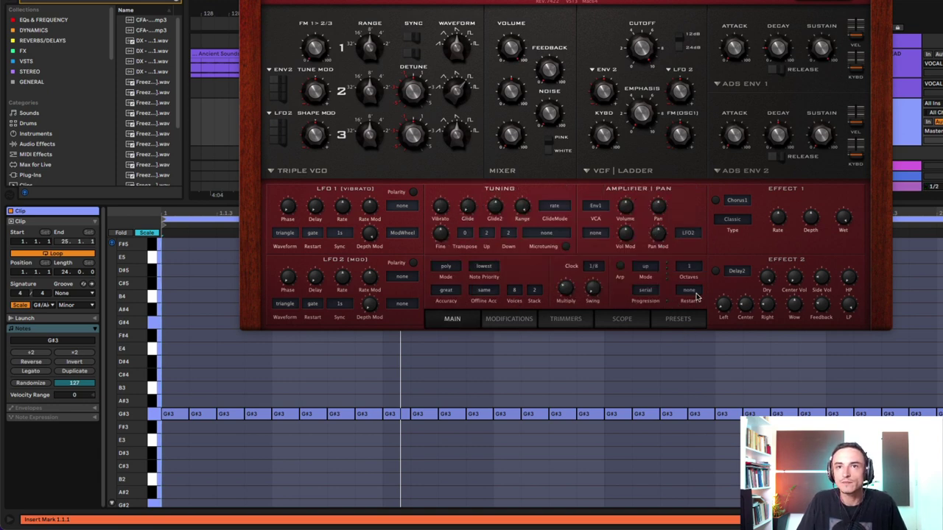
left_click(683, 234)
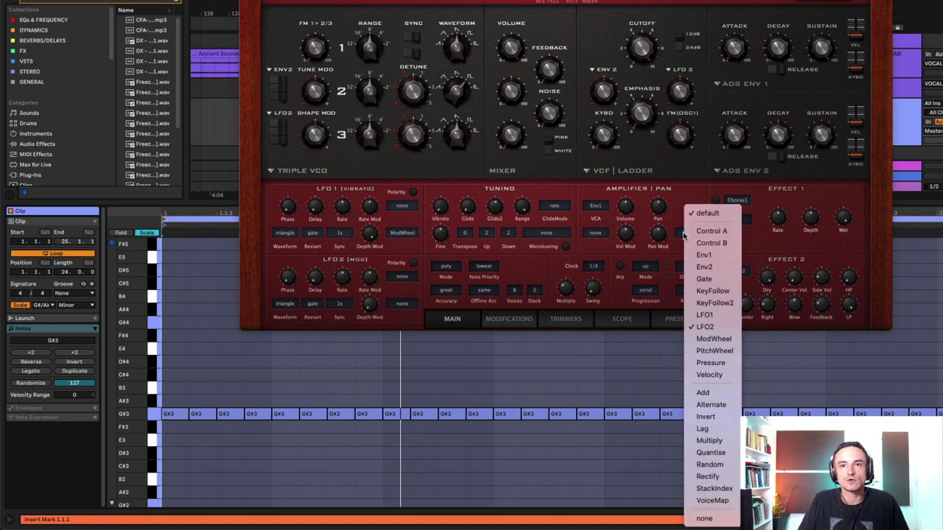
left_click(724, 490)
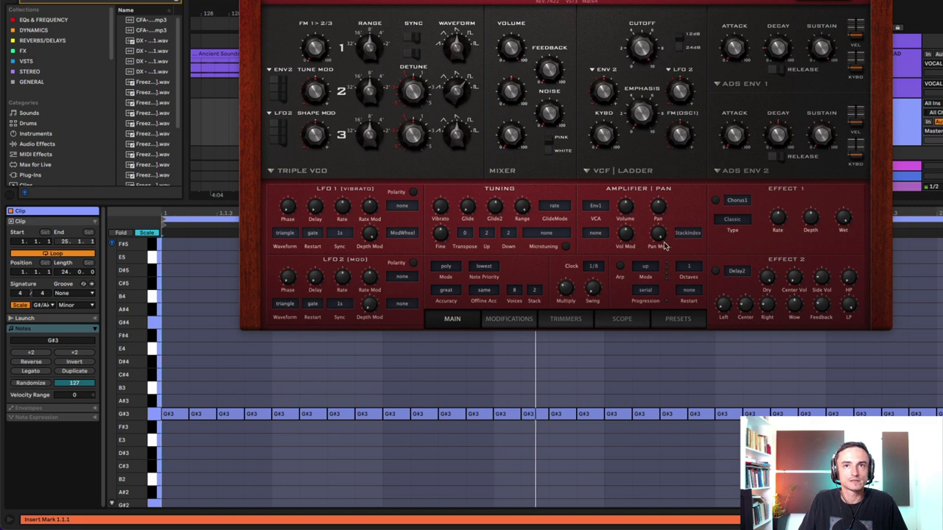
Return the Pan Mod source to its default and bring up the oscillator voice detune trimmers
left_click(699, 231)
left_click(717, 217)
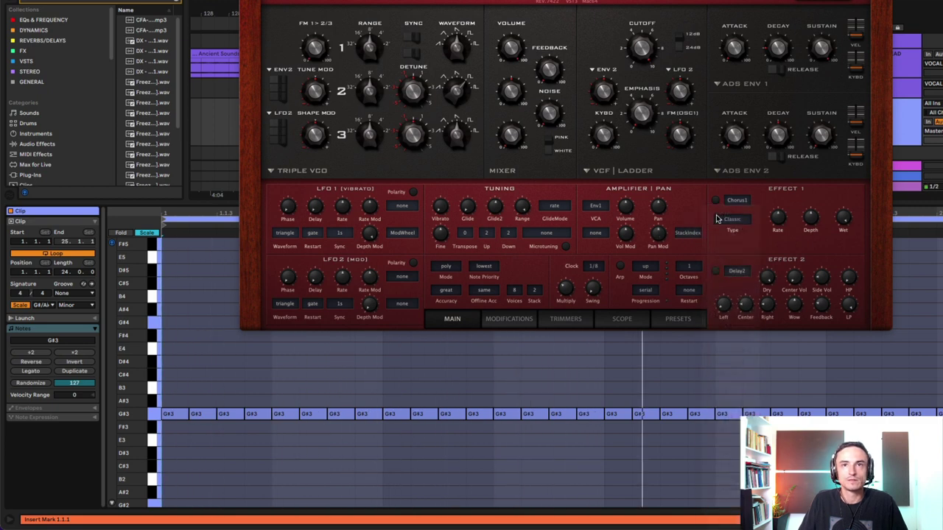
left_click(717, 219)
left_click(678, 232)
left_click(705, 215)
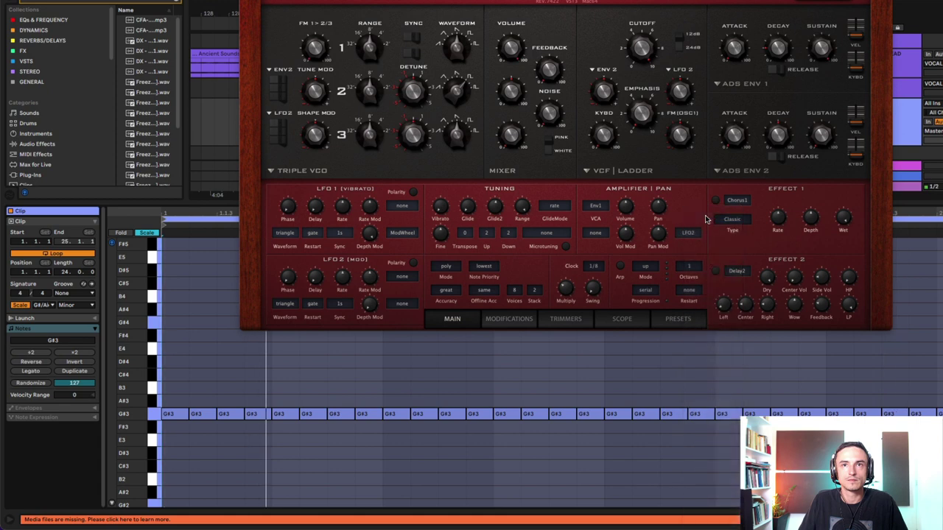
left_click(524, 322)
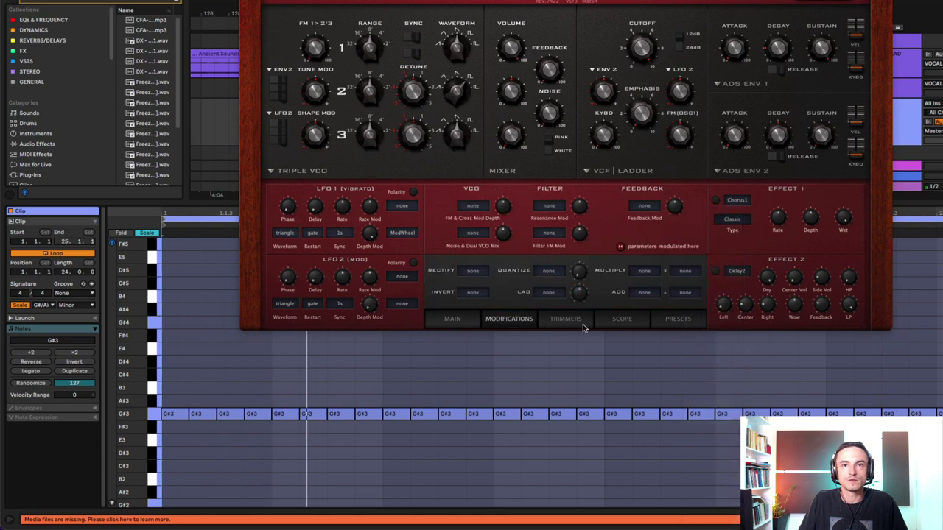
left_click(559, 320)
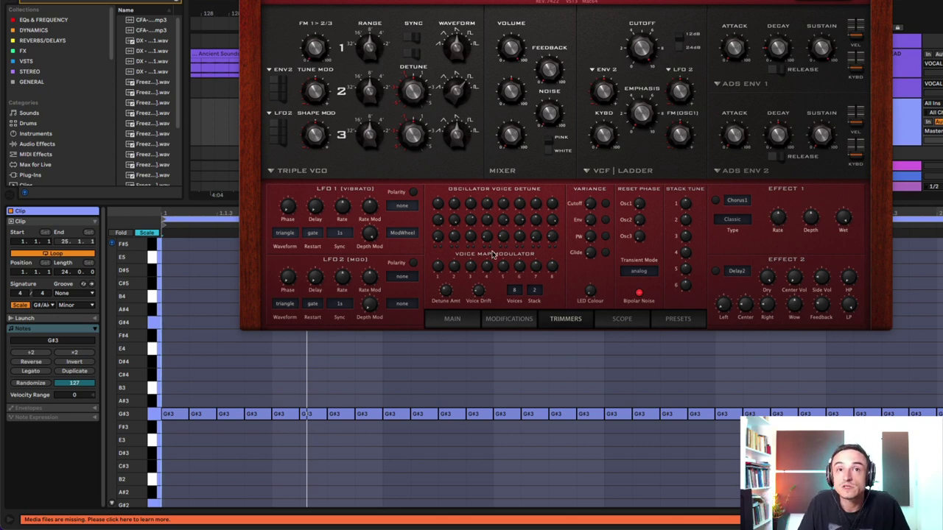
Reload the INIT Minipoly template preset and bring up its voice trimmers
left_click(684, 320)
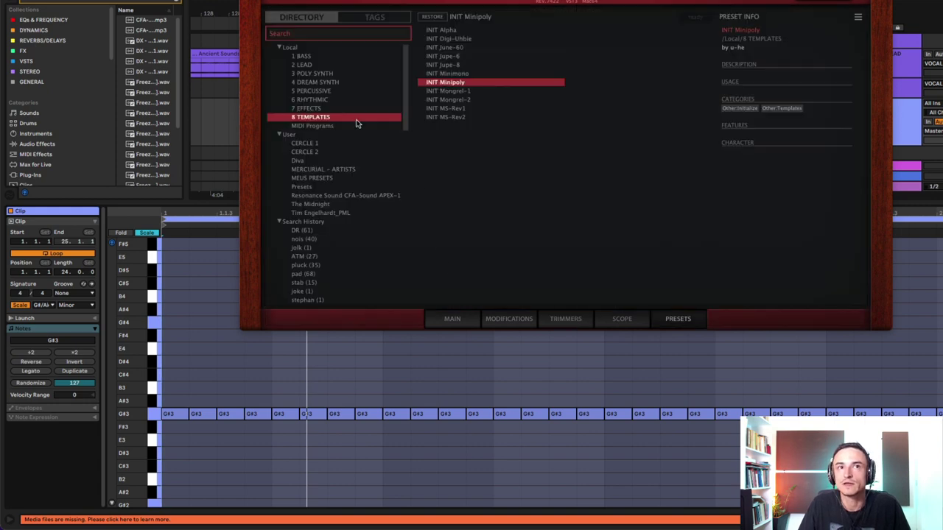
left_click(462, 323)
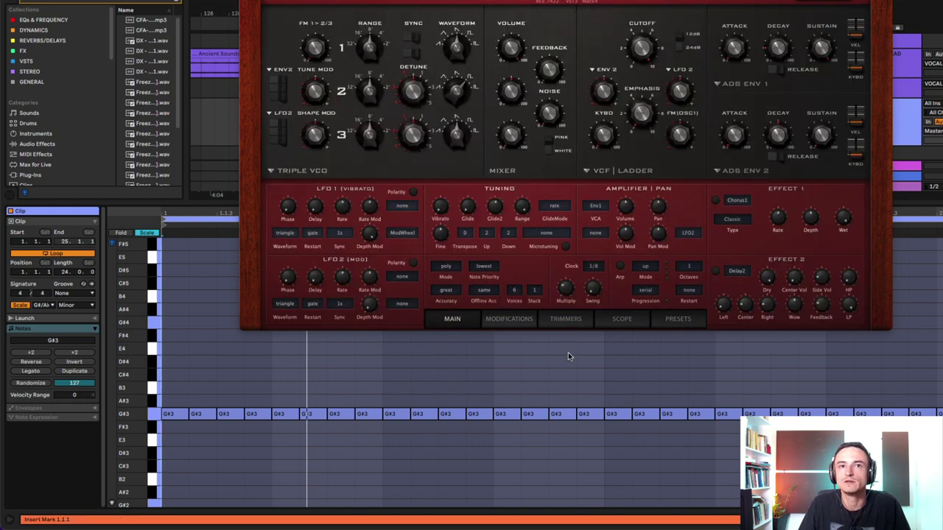
left_click(505, 321)
left_click(568, 322)
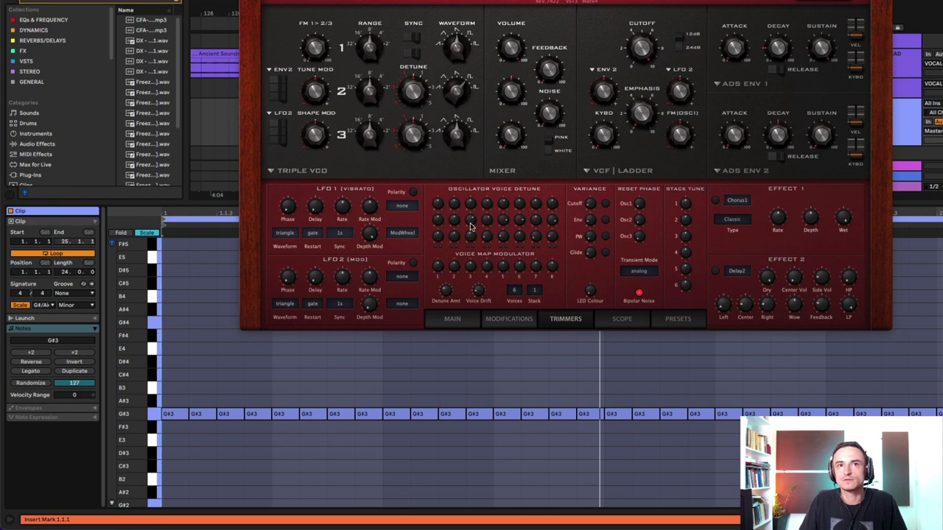
Set the voice count to 2 and play the repeated G#3 notes to hear the alternating voices
left_click(527, 293)
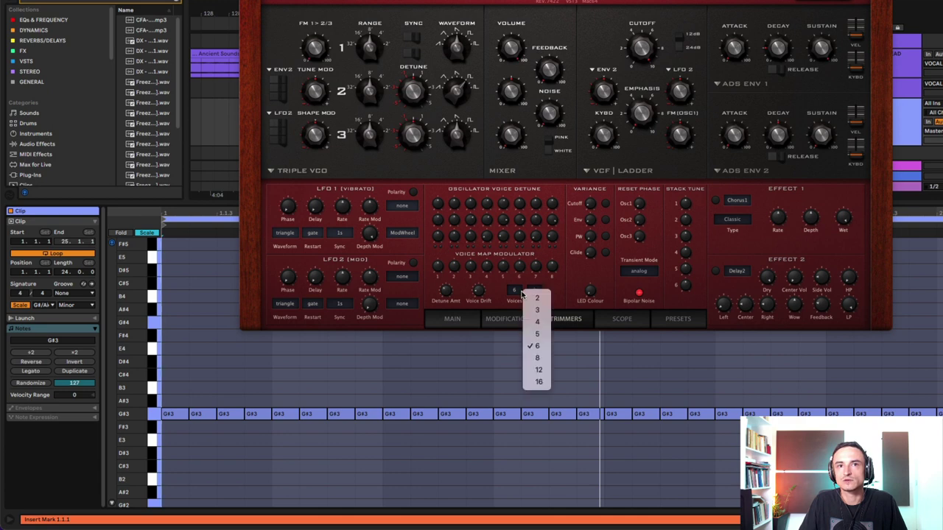
left_click(533, 300)
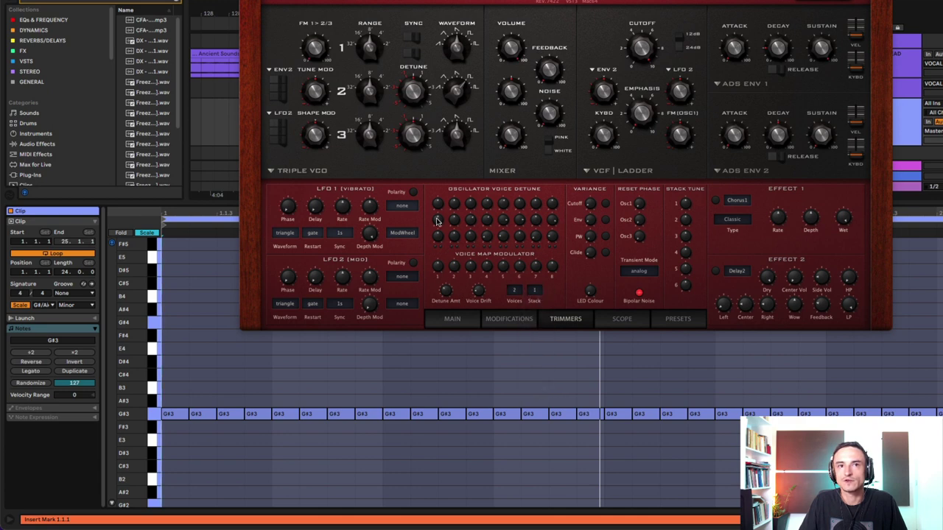
key("space")
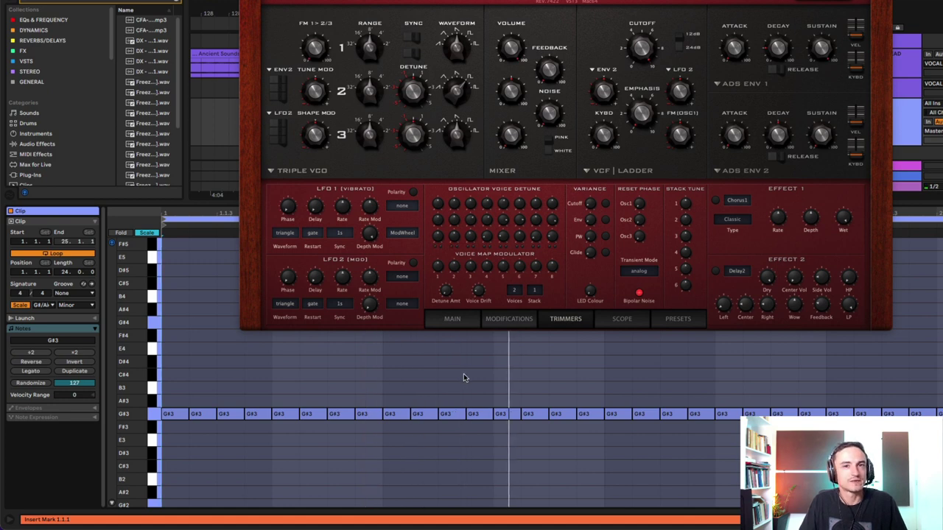
key("space")
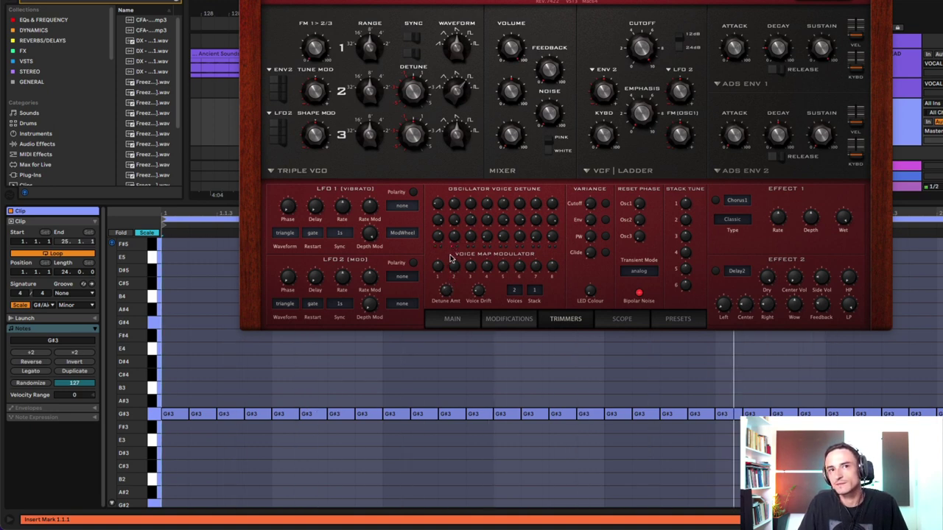
left_click(514, 292)
left_click(538, 241)
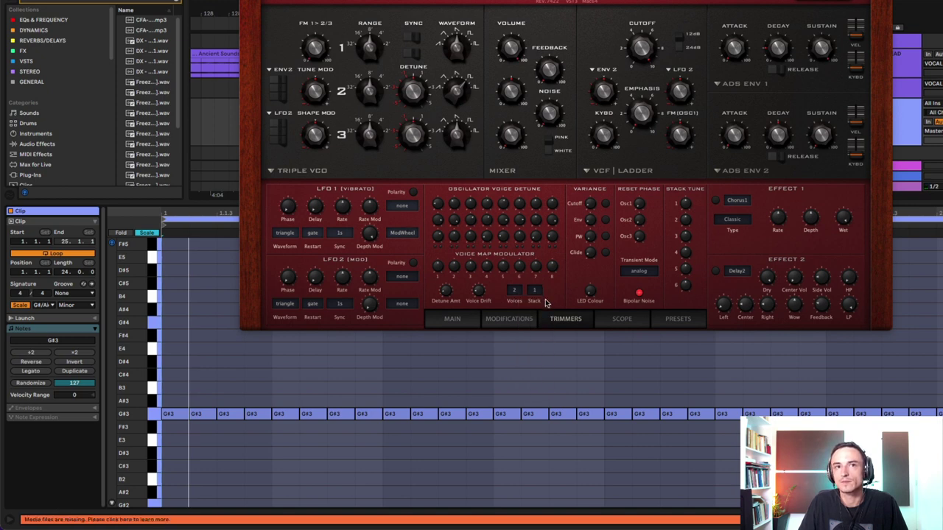
Restore the INIT Minipoly template preset and show its main tuning and voice settings
left_click(675, 322)
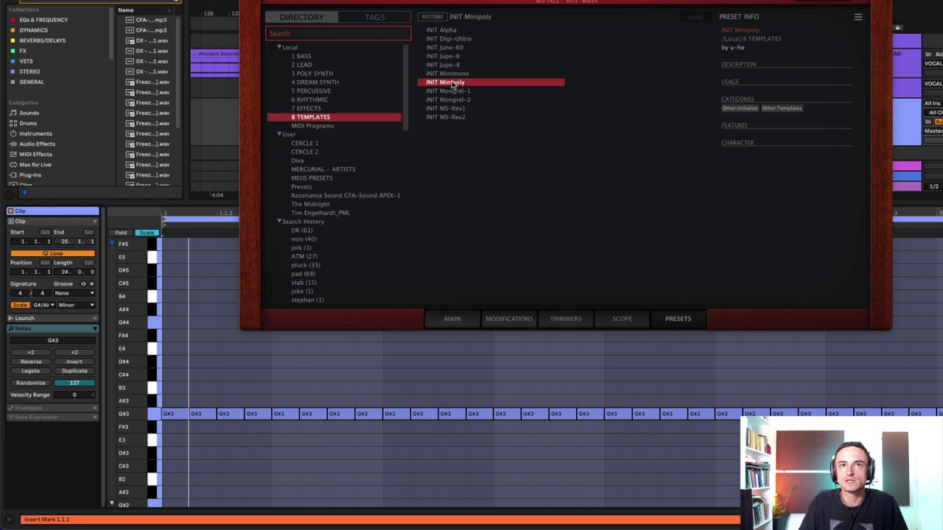
left_click(452, 318)
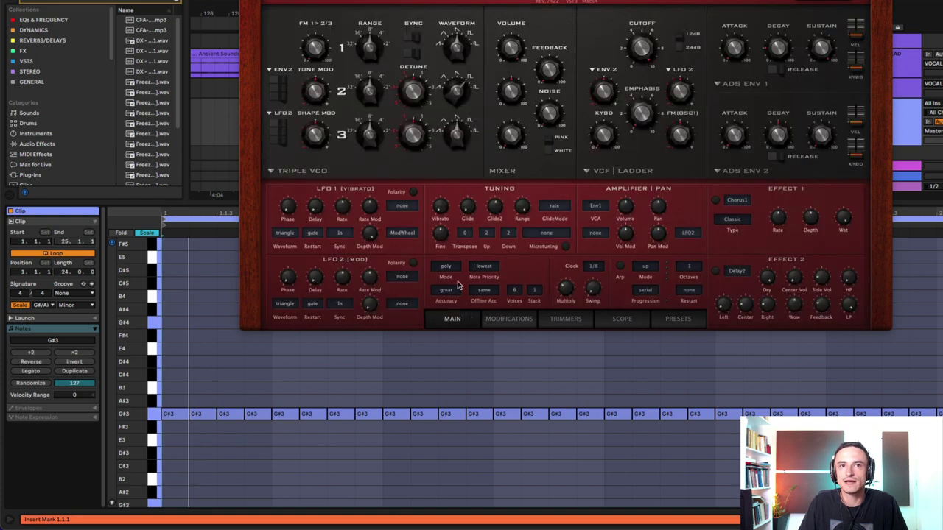
Bring up the trimmers, assign VoiceMap as the filter's first cutoff modulation source, and set the voice count to 8
left_click(564, 319)
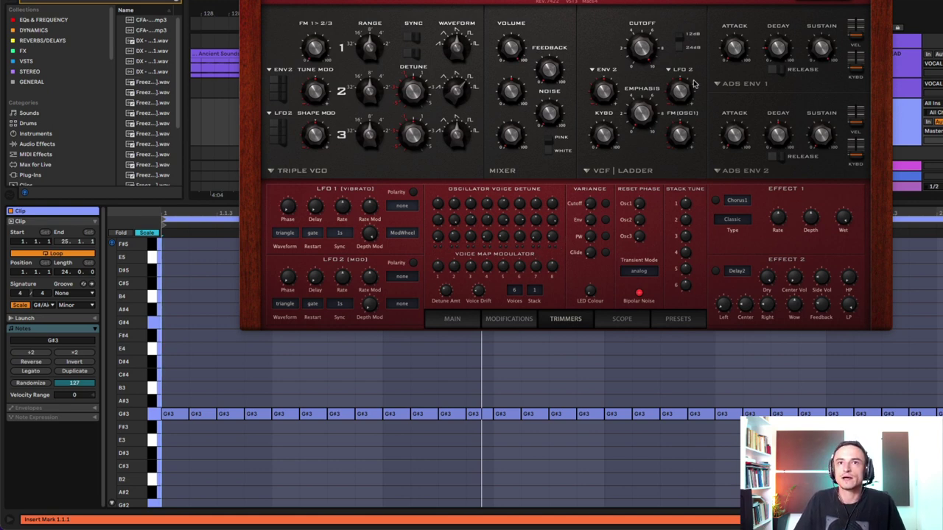
left_click(607, 70)
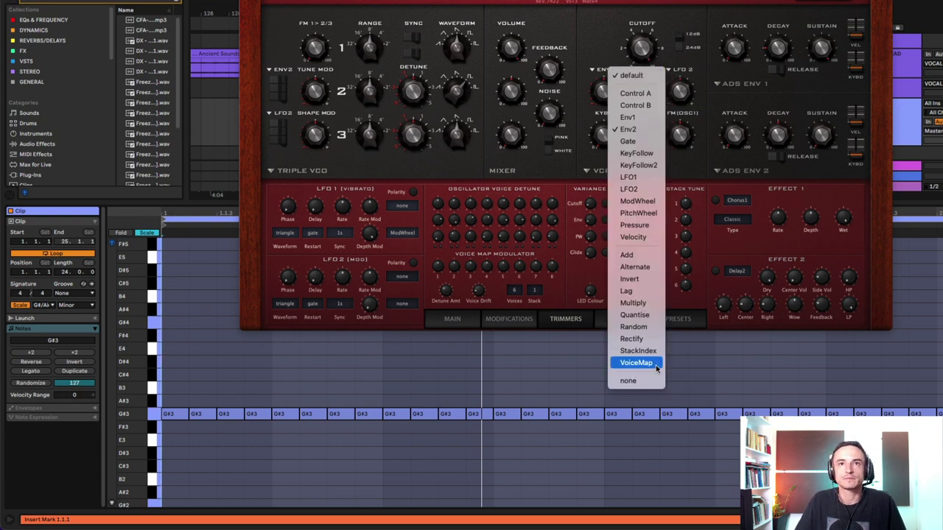
left_click(655, 365)
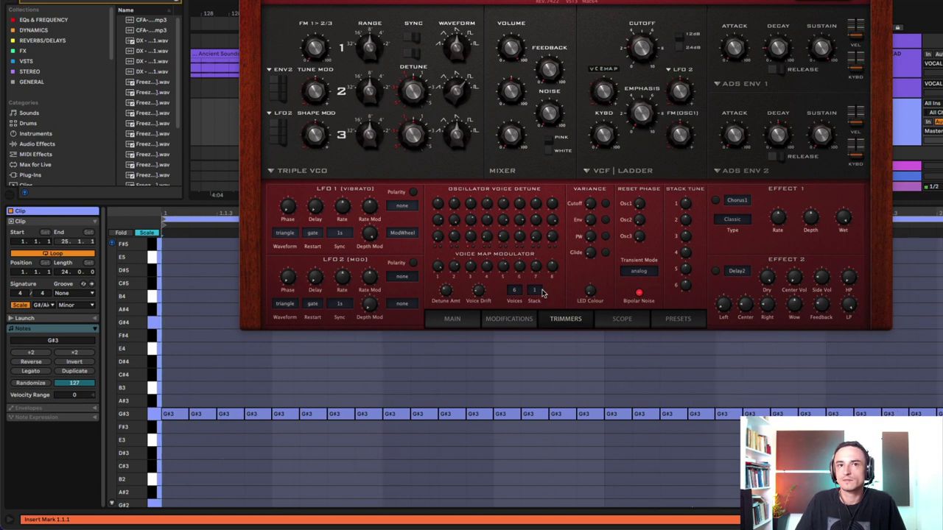
left_click(514, 295)
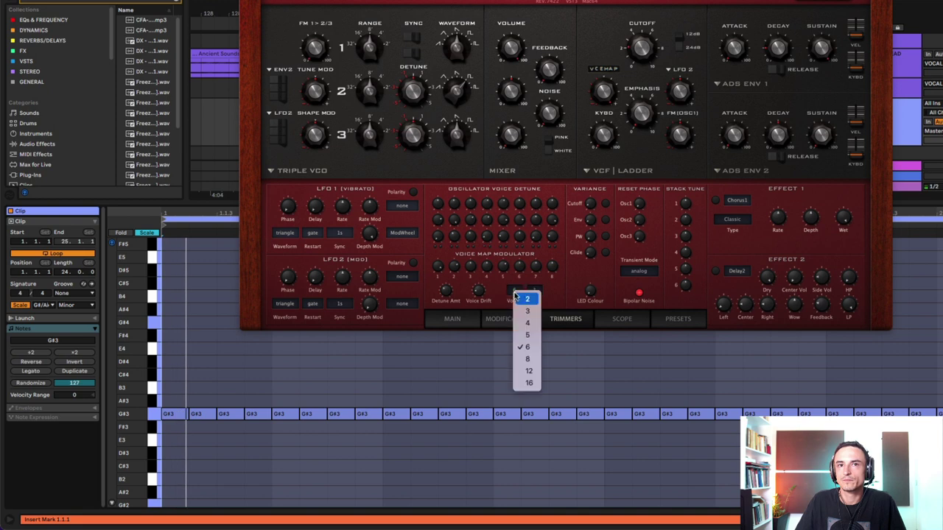
left_click(527, 359)
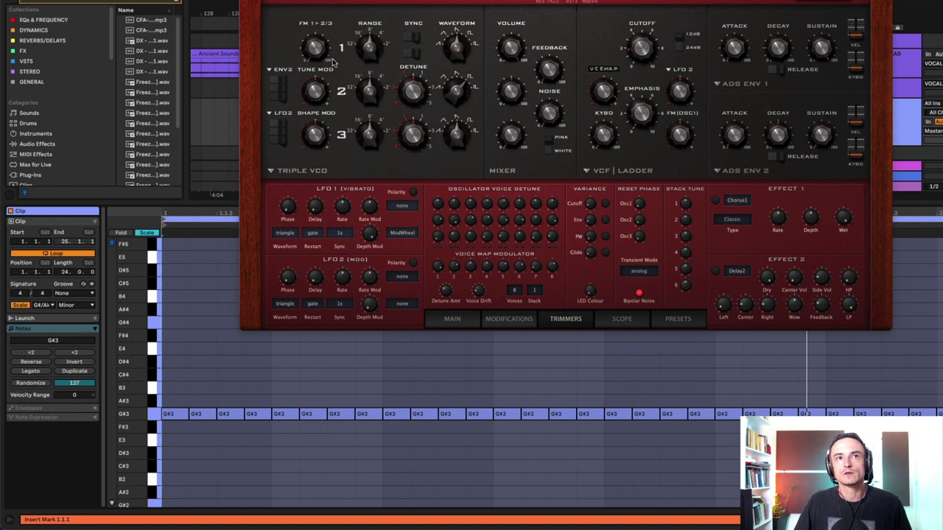
Assign VoiceMap as the oscillator Tune Mod source and return the filter's VoiceMap modulation source to default
left_click(279, 68)
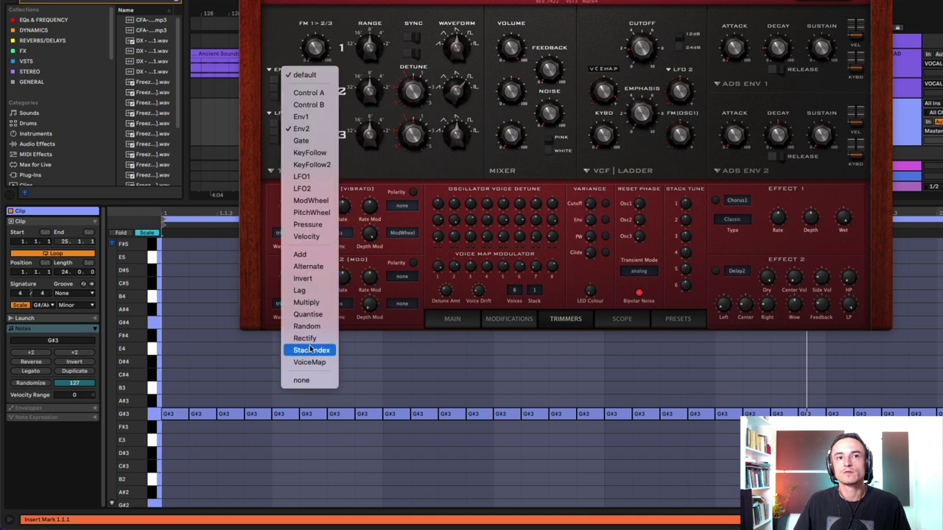
left_click(311, 363)
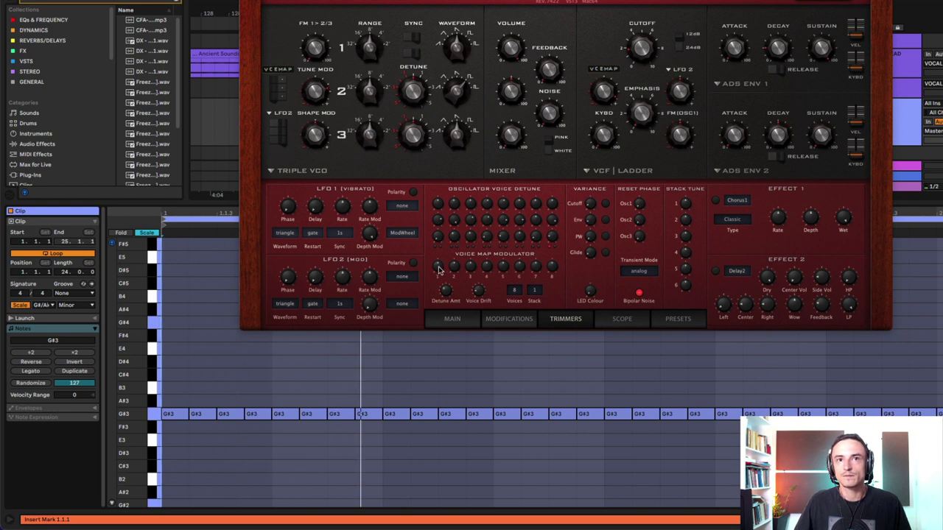
left_click(604, 71)
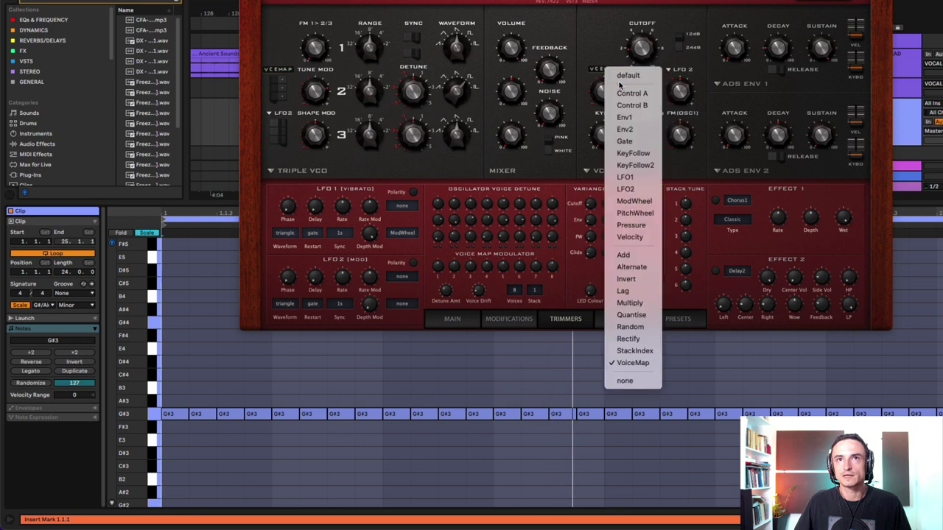
left_click(616, 90)
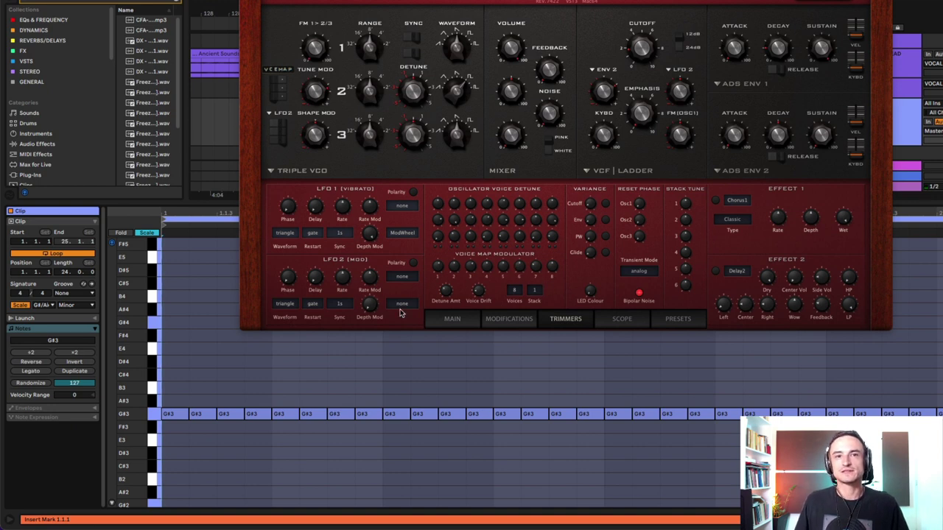
Try a voice stack of 2 on the repeated G#3 notes, then return the stack to 1
left_click(445, 318)
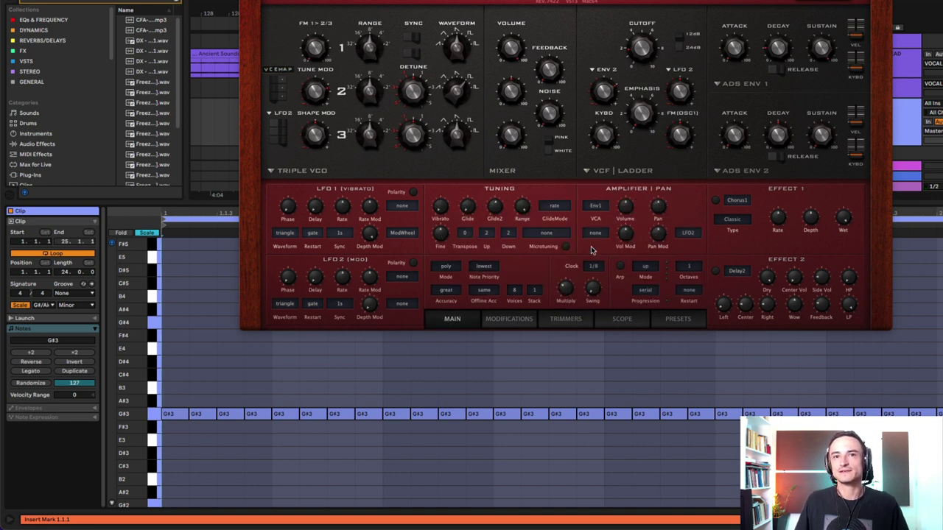
left_click(554, 323)
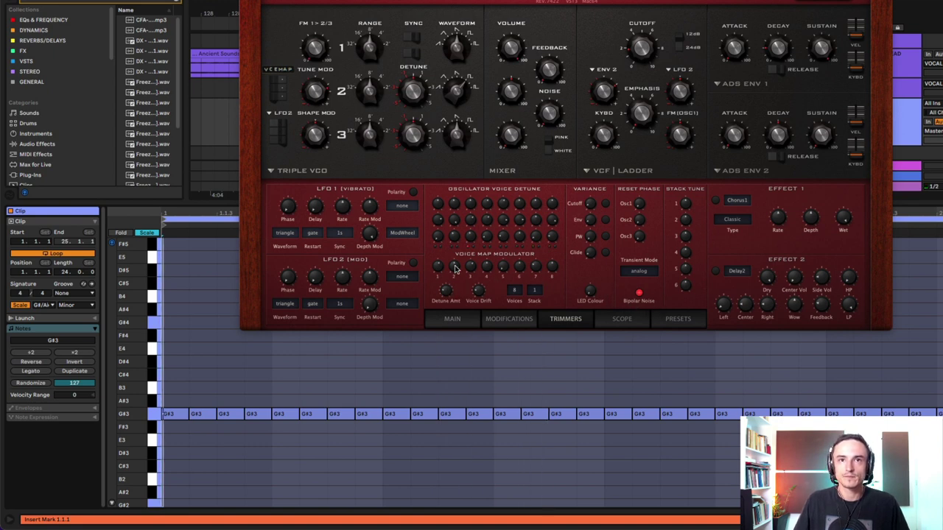
left_click(537, 291)
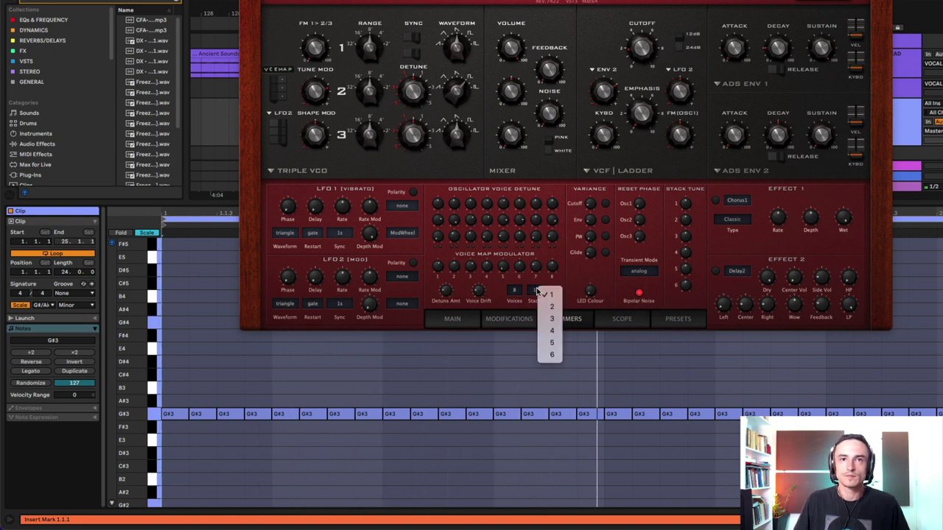
left_click(552, 308)
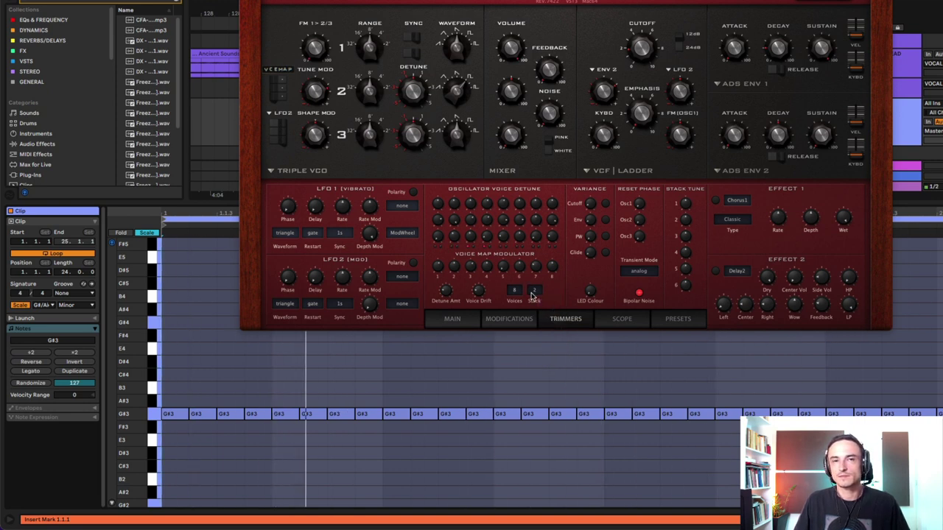
left_click(535, 295)
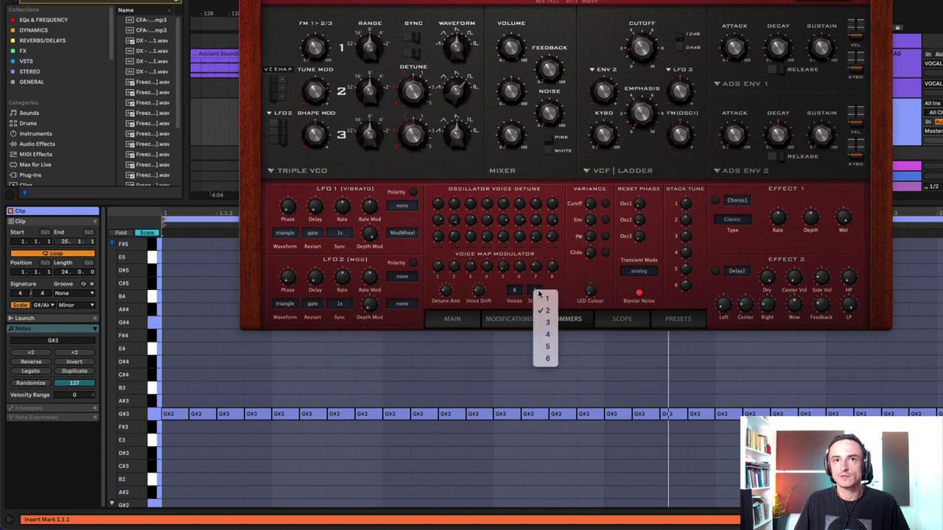
left_click(545, 298)
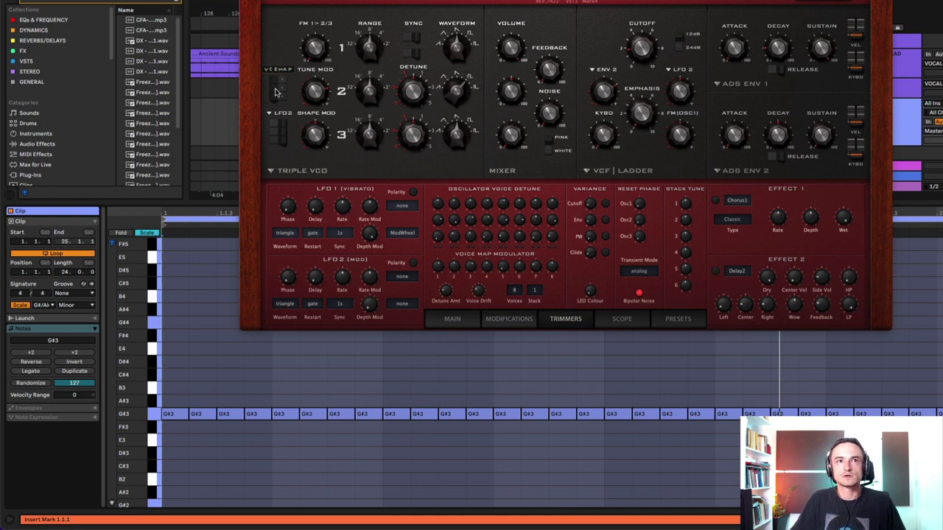
Compare the repeated G#3 notes with 2 voices, then set the voice count to 5
key("space")
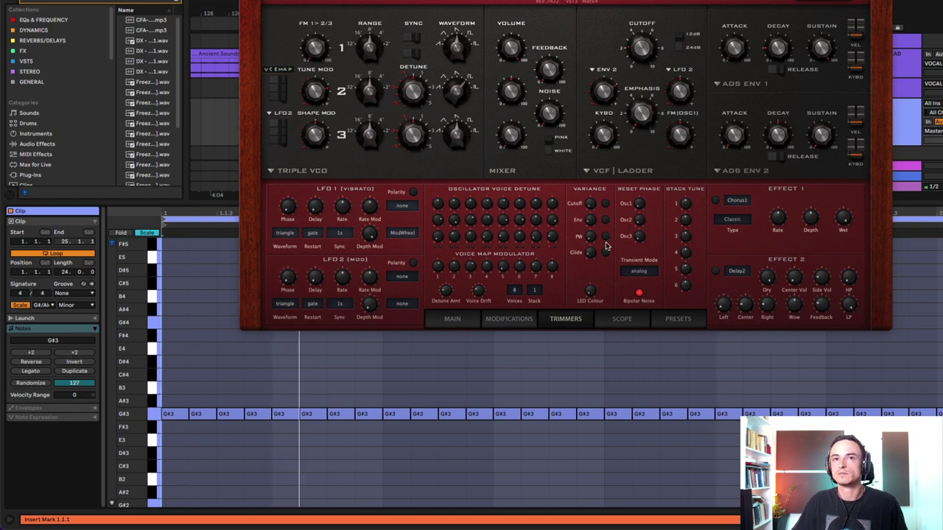
left_click(514, 290)
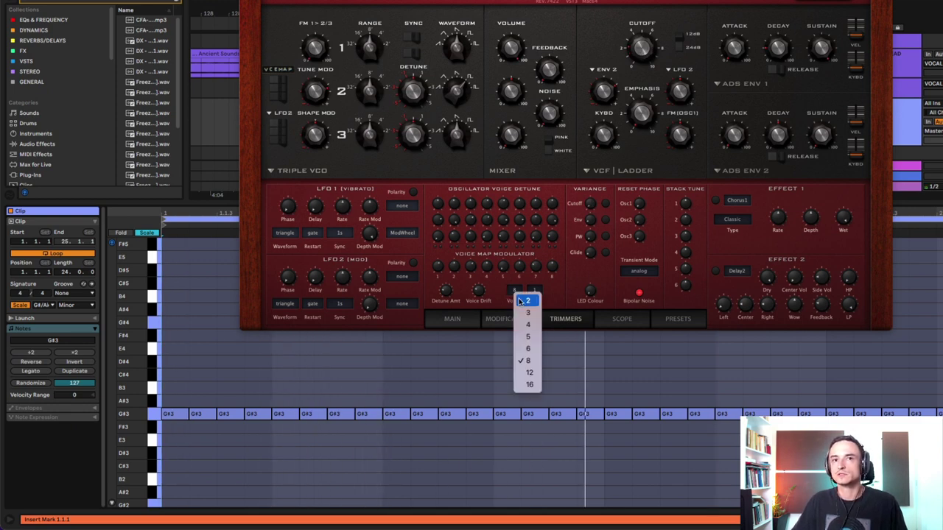
left_click(522, 300)
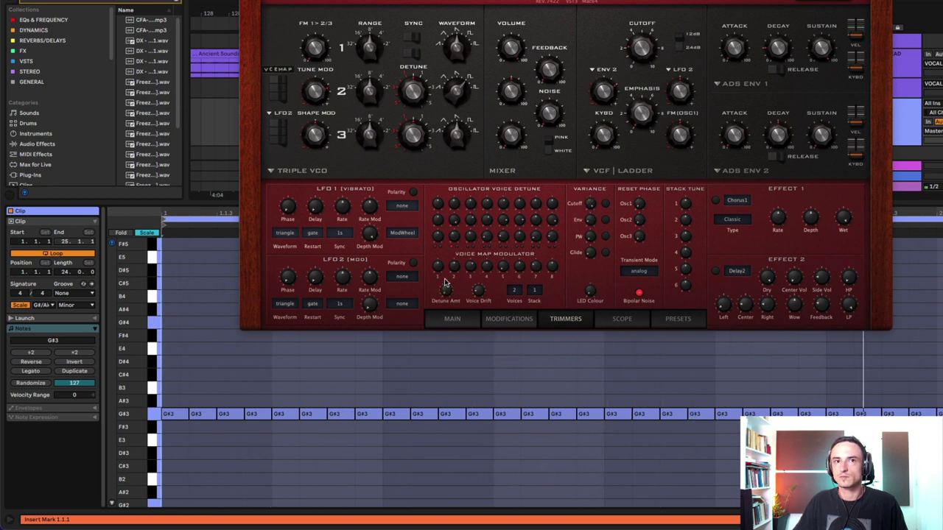
left_click(514, 289)
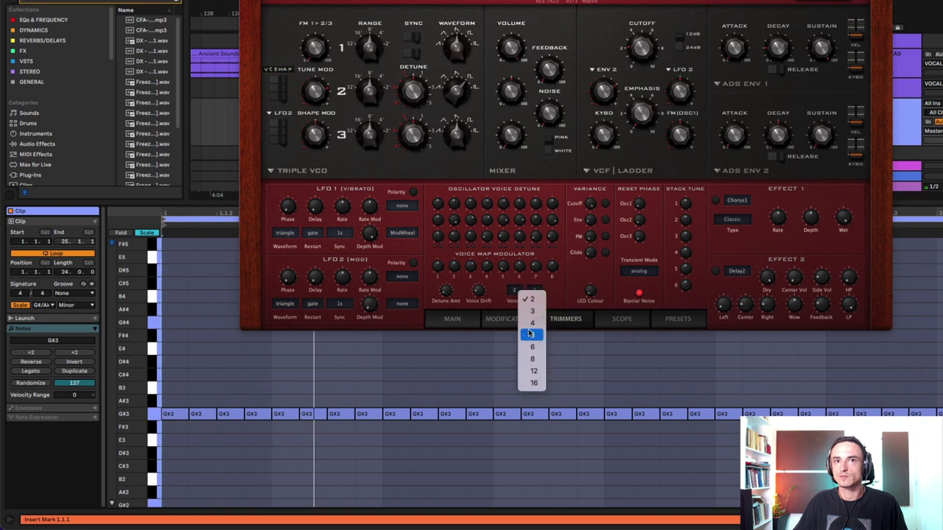
left_click(532, 333)
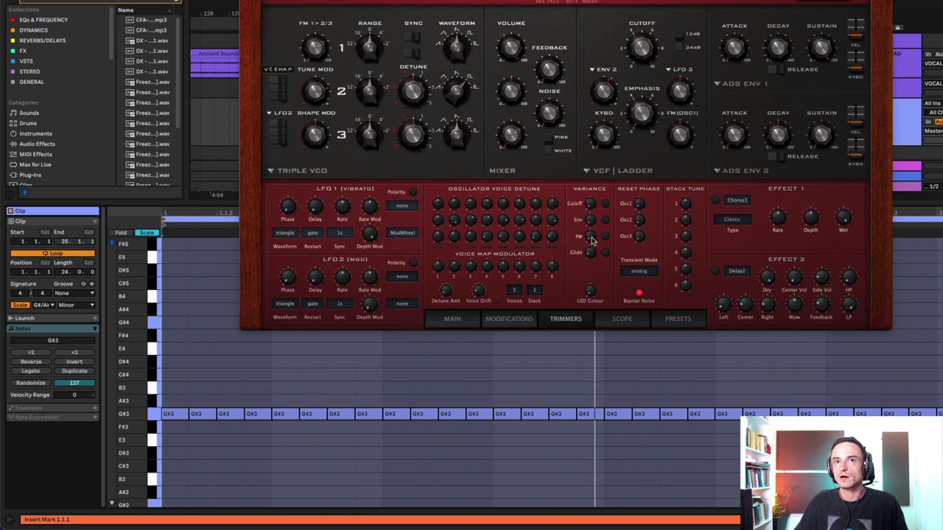
Switch the oscillator section to Dual VCO and raise its pulse width slightly
left_click(301, 173)
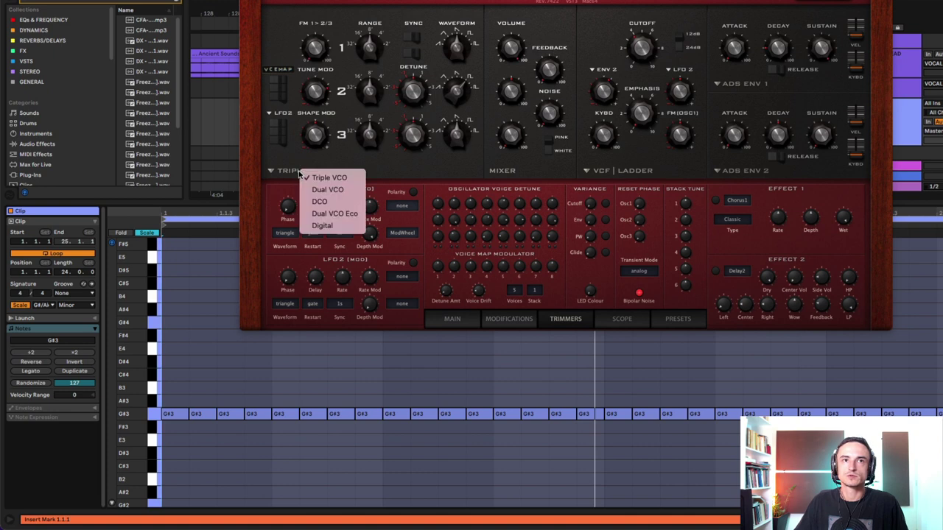
left_click(340, 190)
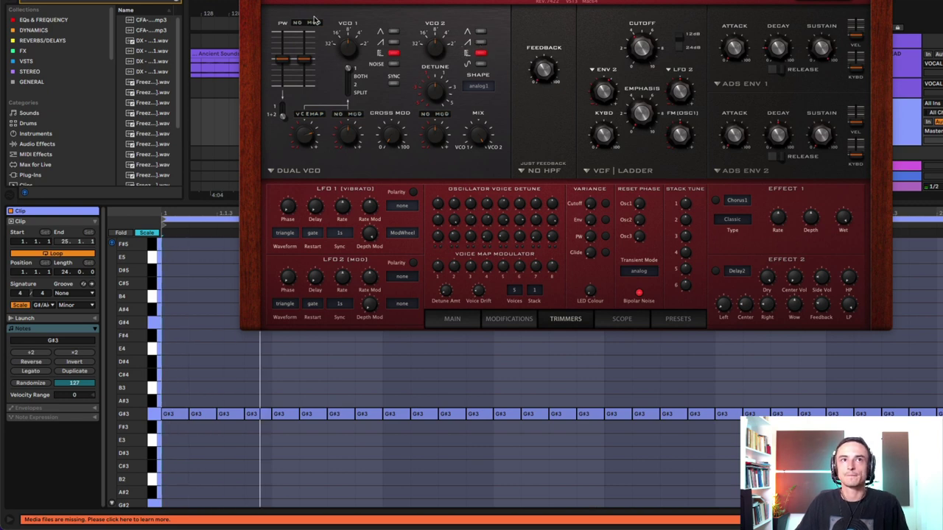
mouse_move(282, 59)
left_mouse_down()
mouse_move(283, 33)
mouse_move(284, 61)
left_mouse_up()
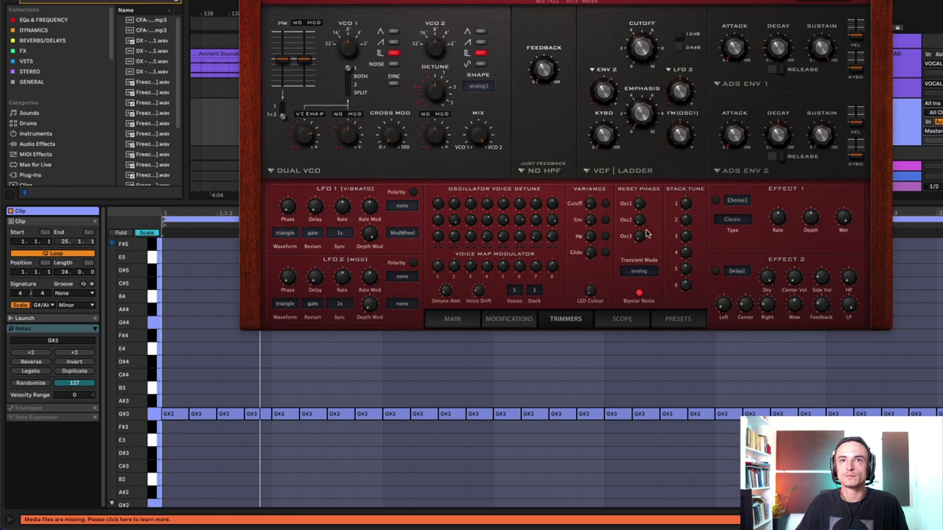
mouse_move(281, 60)
left_mouse_down()
mouse_move(283, 45)
mouse_move(286, 71)
mouse_move(285, 59)
left_mouse_up()
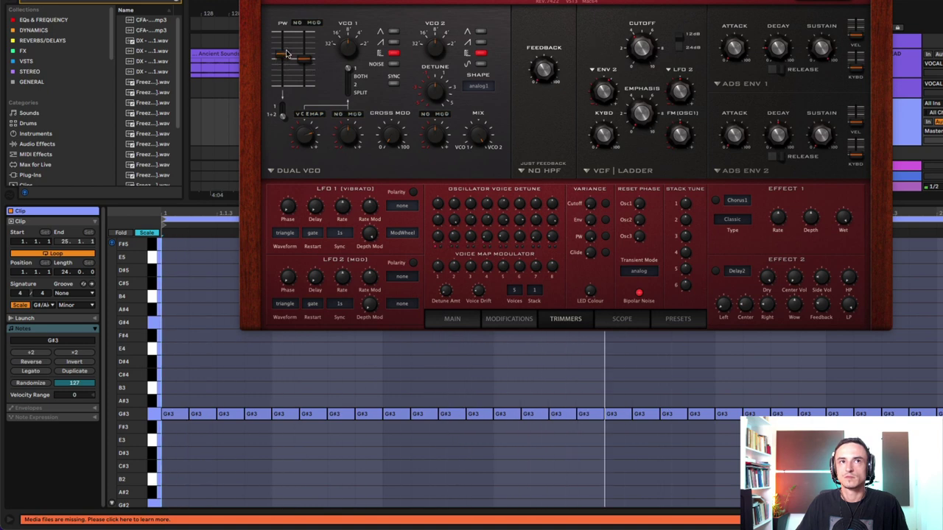
left_click_drag(282, 62, 291, 52)
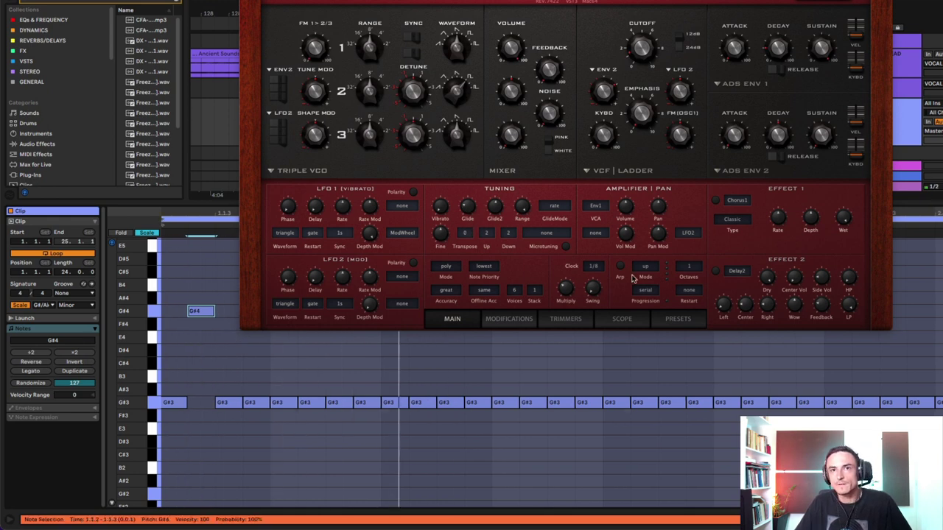
Bring up the trimmers of the Triple VCO patch and change the LED colour to turquoise green
left_click(678, 319)
left_click(451, 320)
left_click(508, 319)
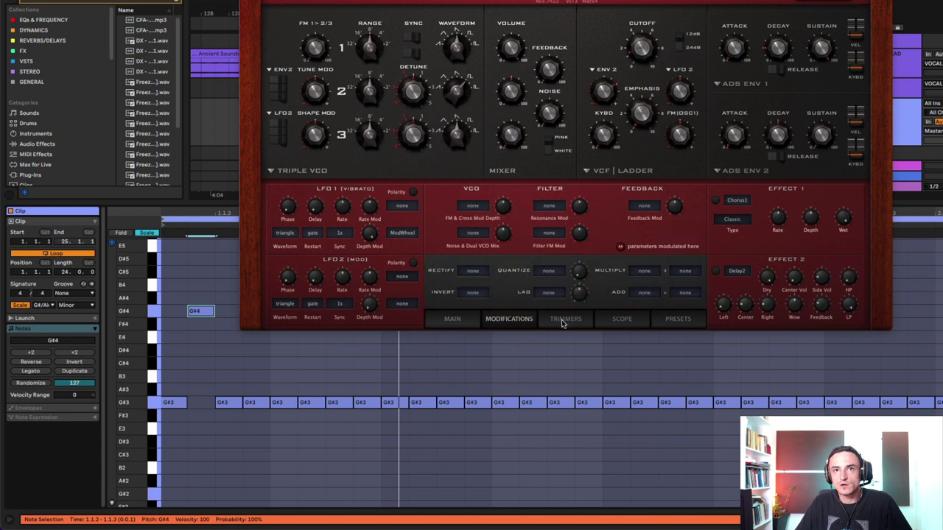
left_click(564, 319)
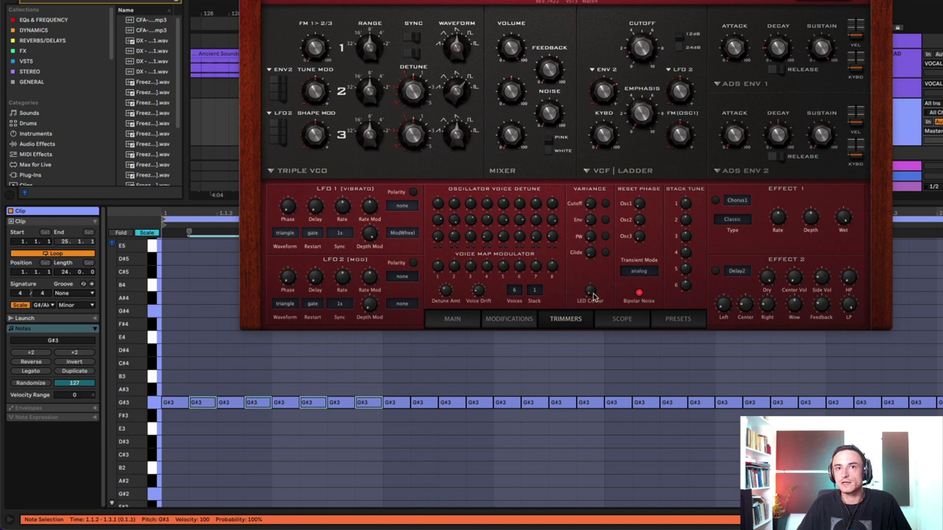
left_click_drag(593, 293, 597, 237)
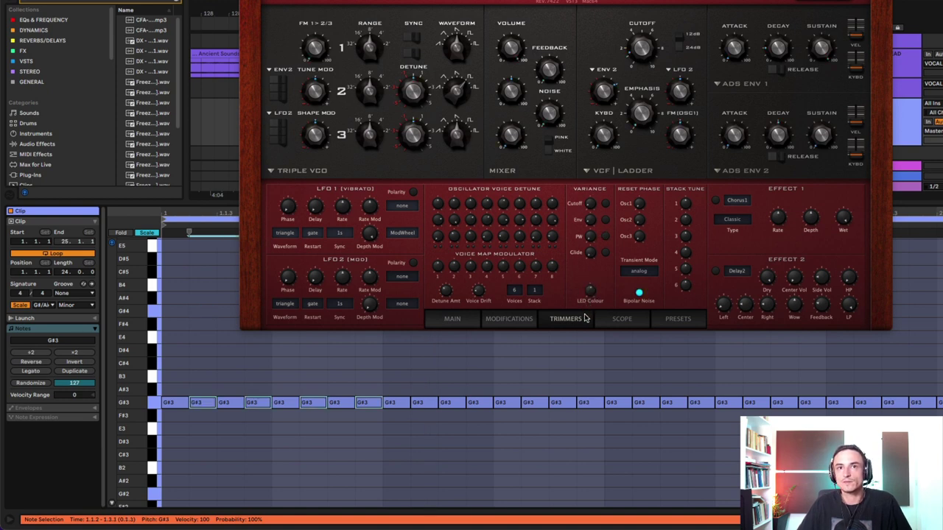
left_click_drag(582, 324, 586, 309)
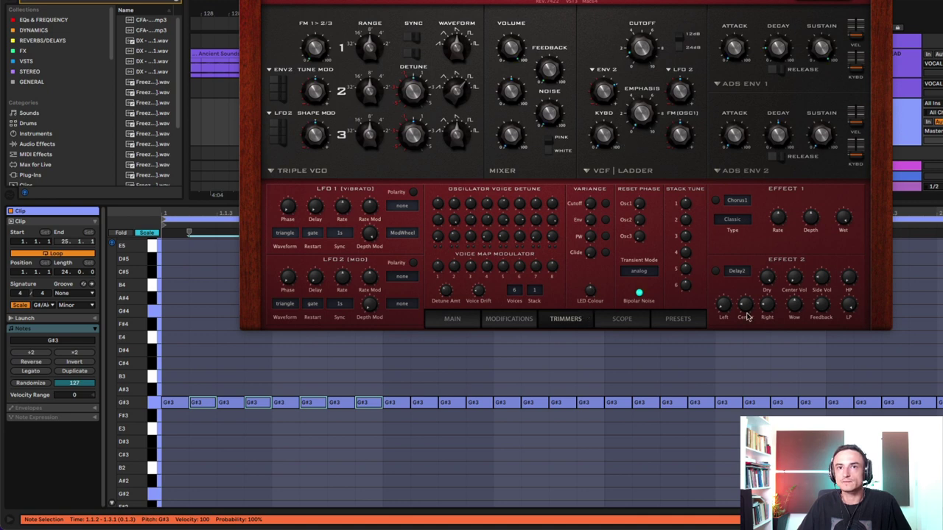
Set the transient mode in the trimmers to osc reset
left_click(639, 272)
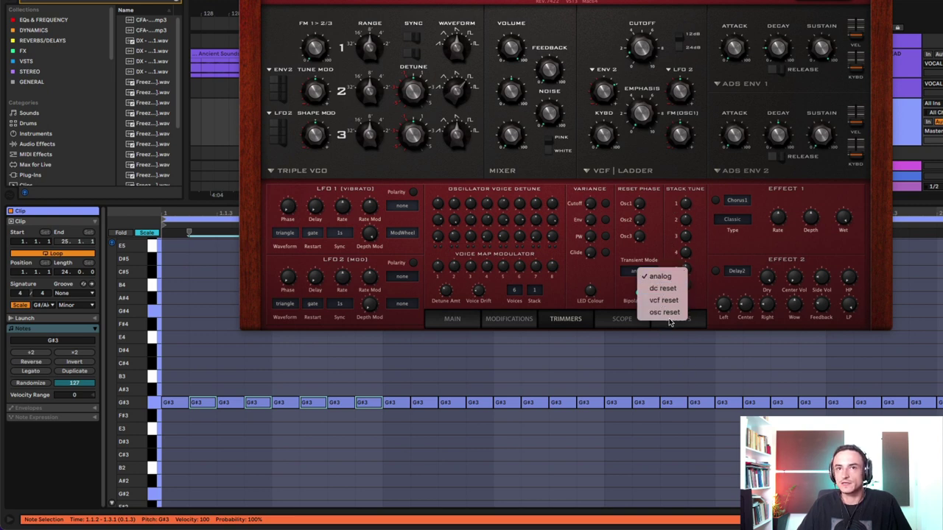
left_click(672, 278)
left_click(648, 273)
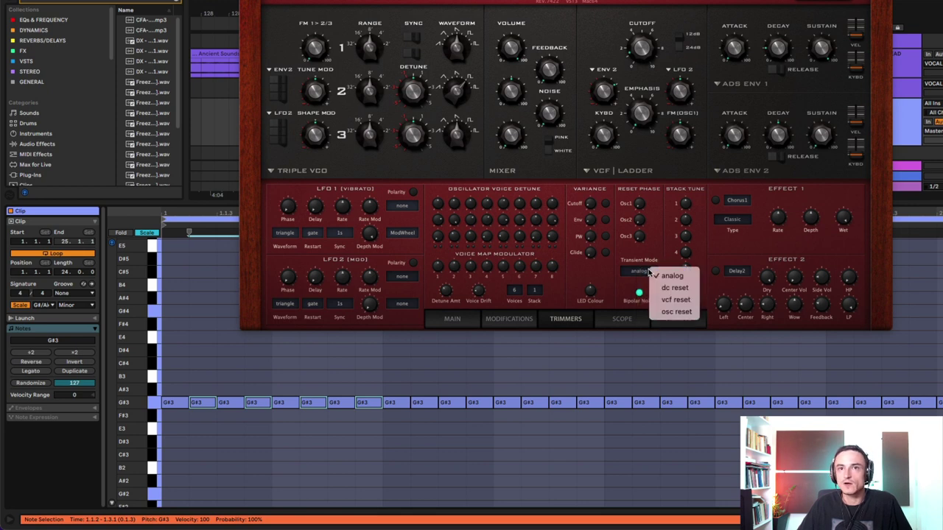
left_click(676, 312)
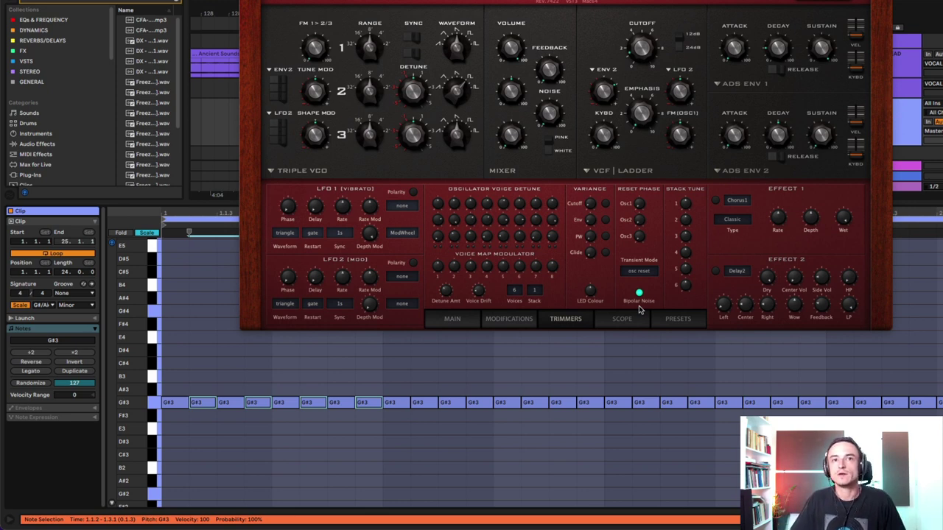
Set the voice count to 2 and reselect osc reset as the transient mode
scroll(463, 404, "up", 1)
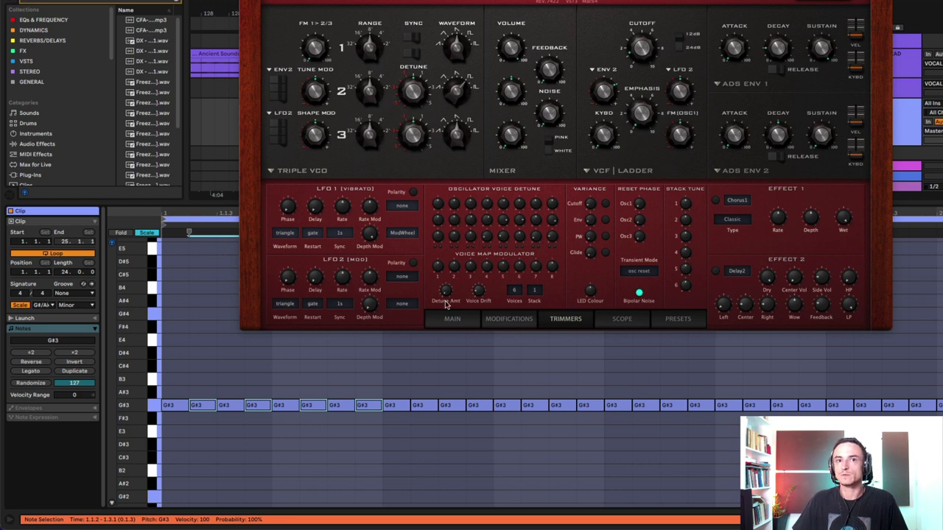
left_click(513, 293)
left_click(526, 305)
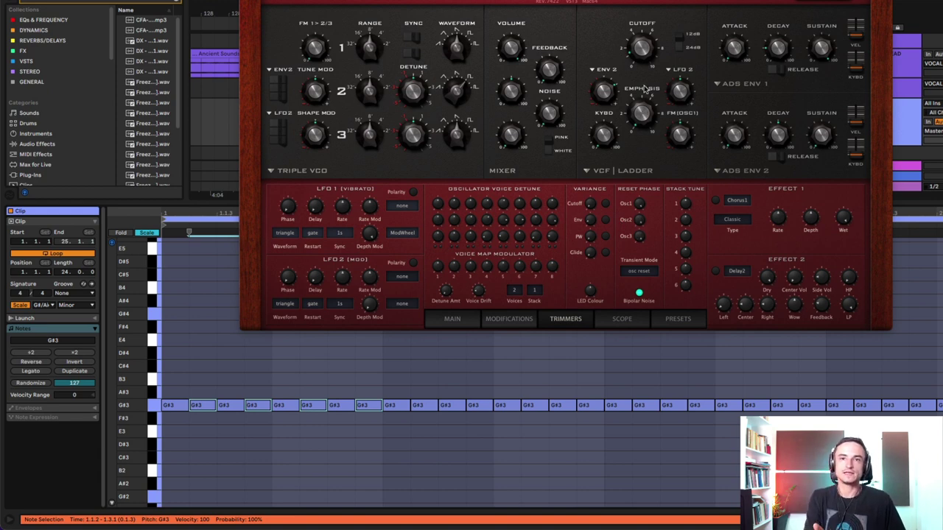
left_click(637, 273)
left_click(656, 316)
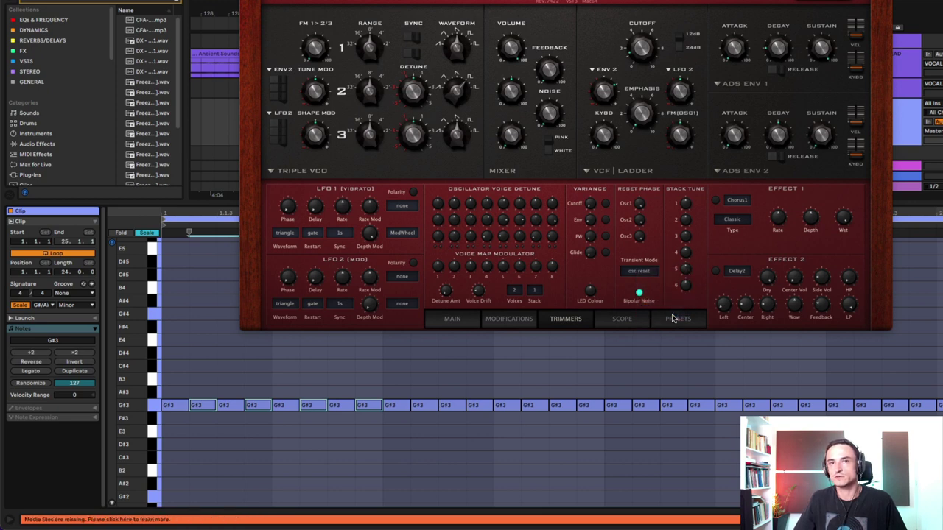
Play the repeated G#3 notes to hear the patch with osc reset and two voices
key("space")
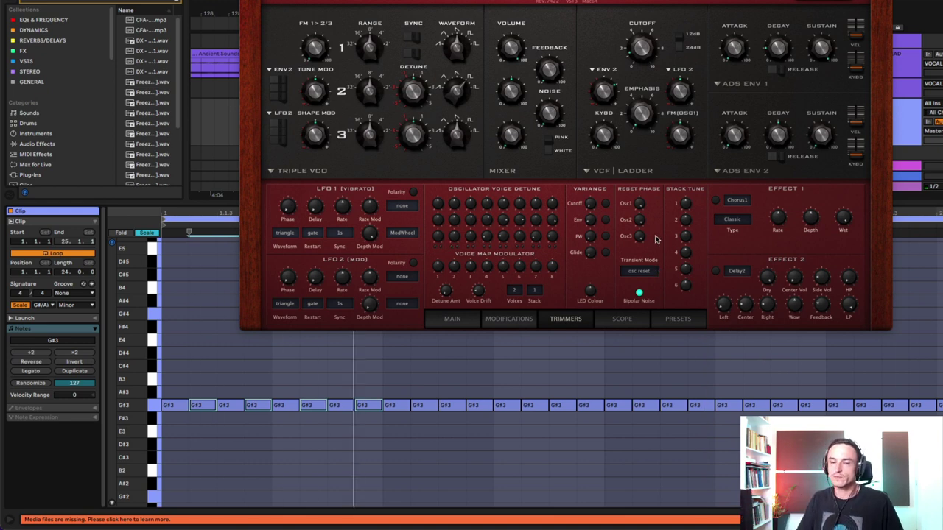
key("space")
key("space")
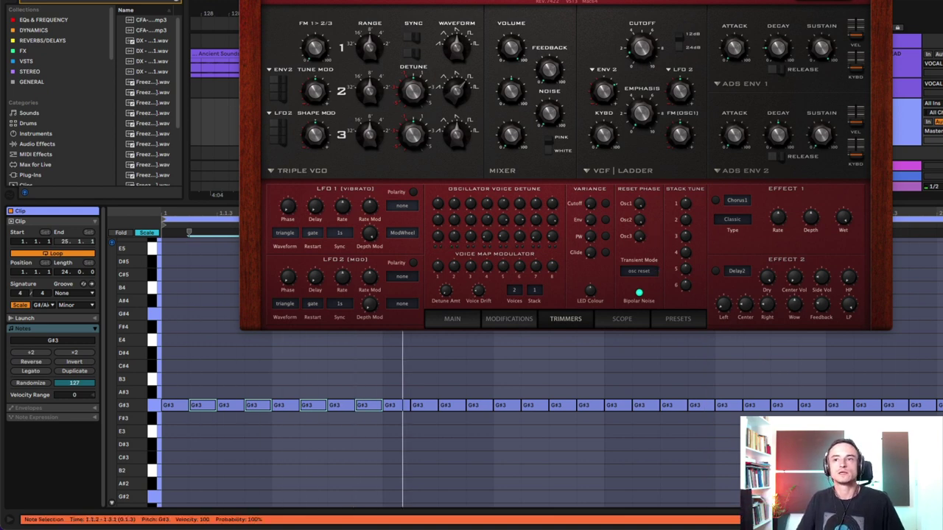
Transpose all the G#3 notes in the clip down three octaves to G#0 while playing them back
left_click_drag(941, 422, 13, 411)
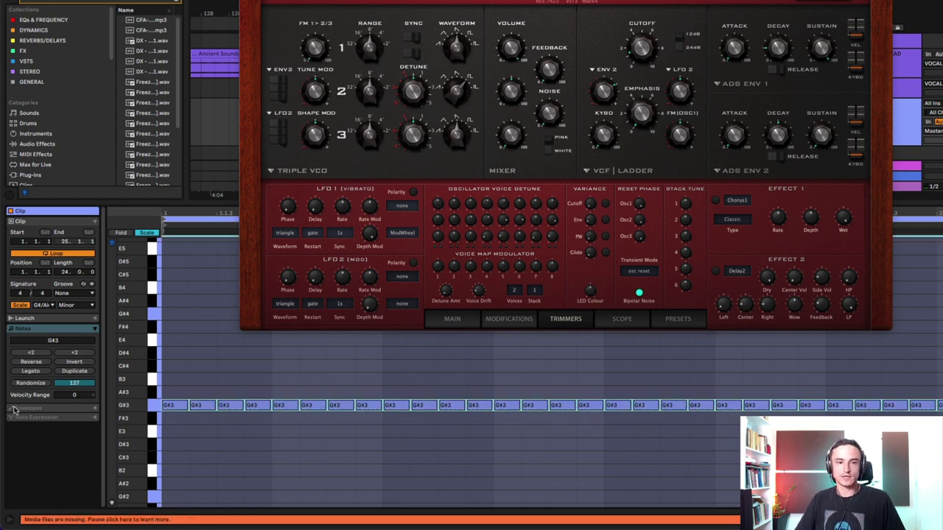
key("shift+Down")
key("shift+Down")
key("space")
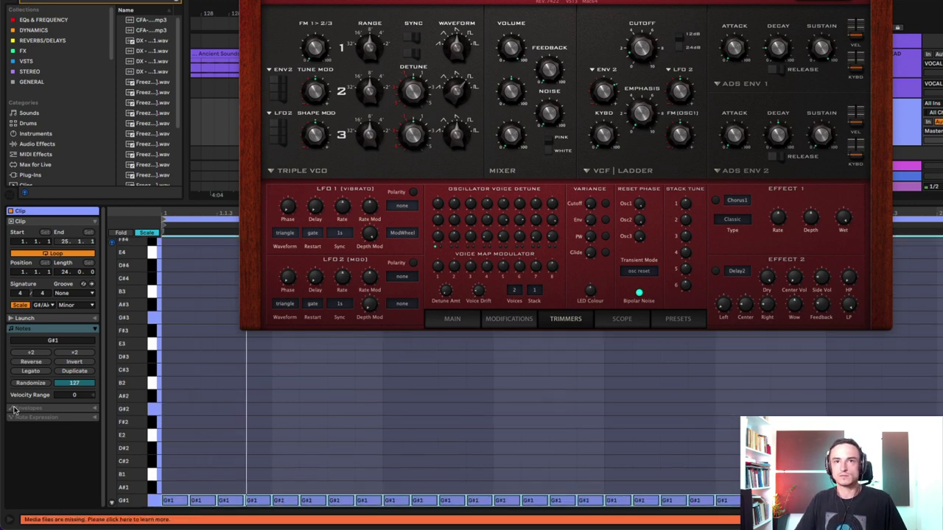
key("shift+Down")
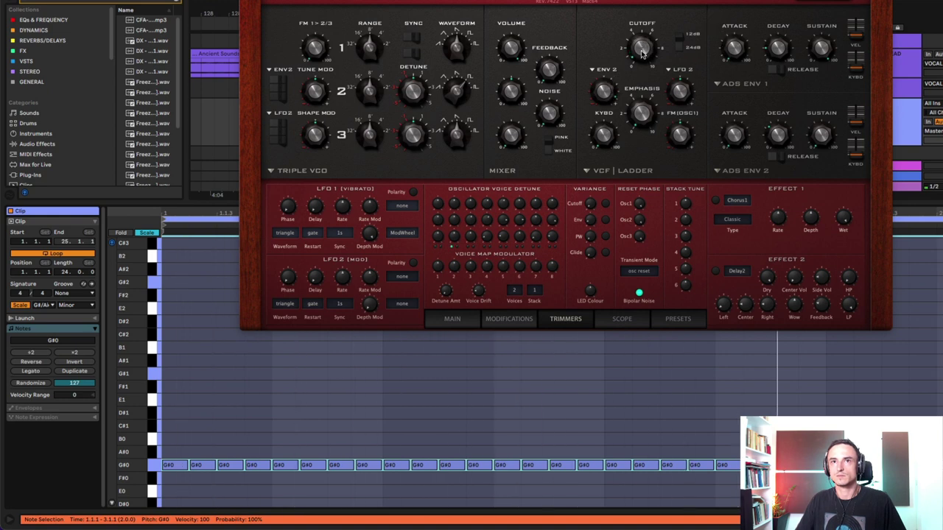
Switch both envelope 2 and envelope 1 from ADS to the digital model
left_click(742, 175)
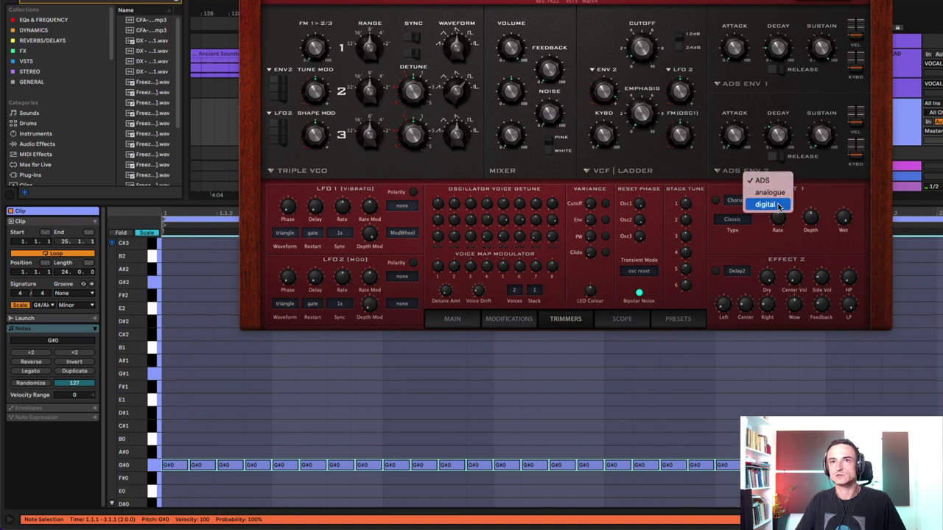
left_click(777, 205)
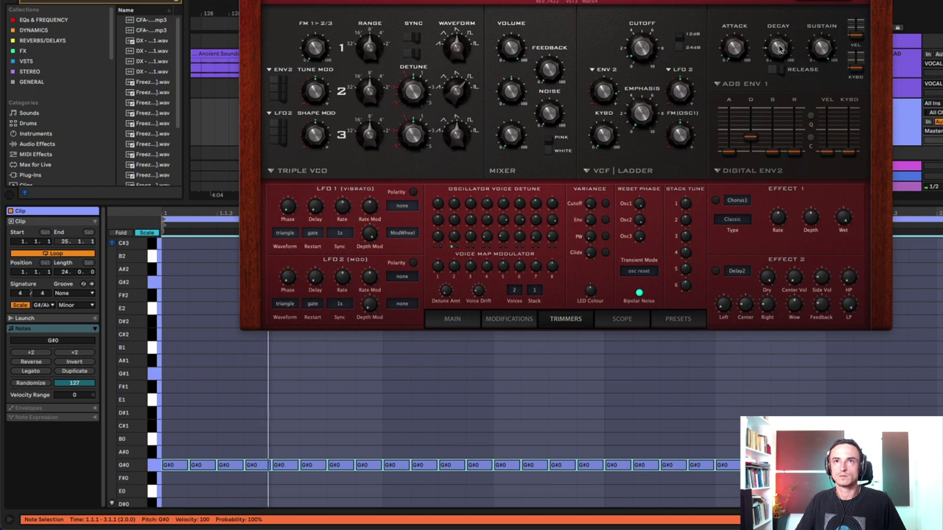
left_click(746, 84)
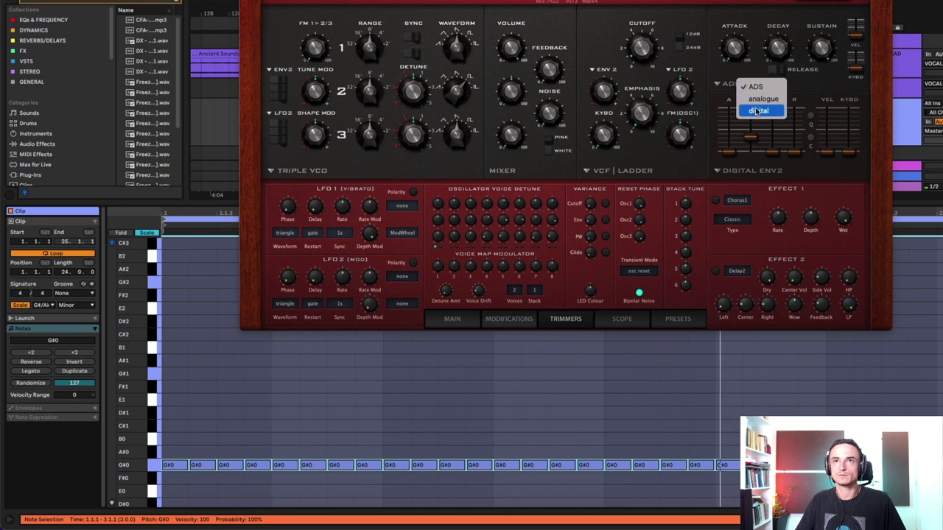
left_click(759, 110)
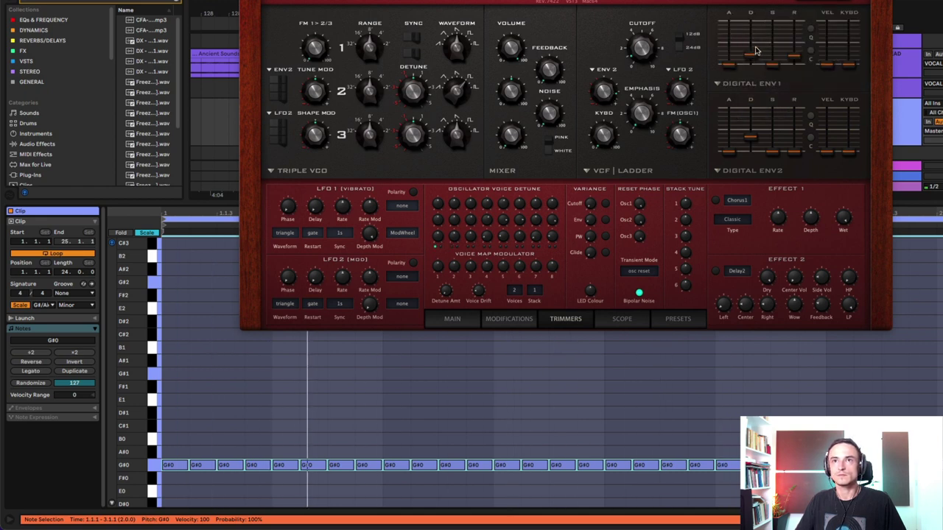
Raise the decay of digital envelope 1 and turn on the Q option for both envelopes
left_click_drag(755, 55, 755, 42)
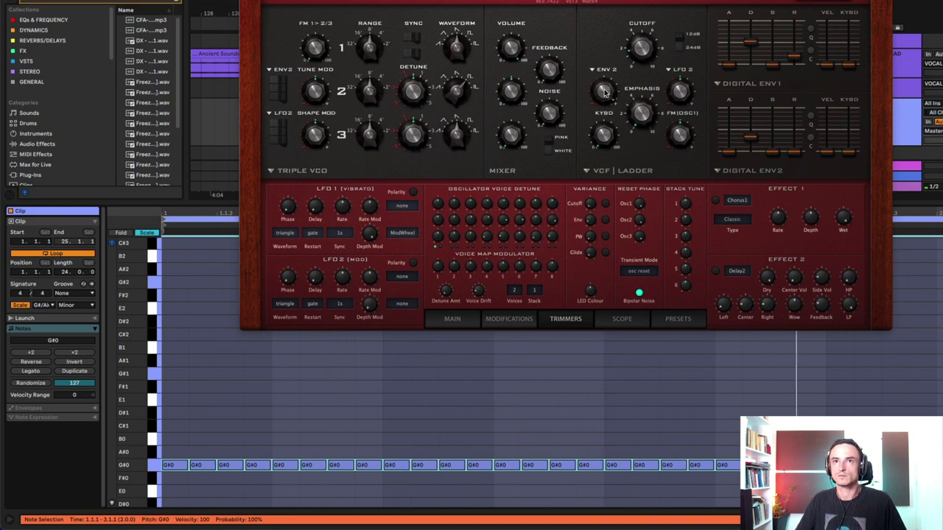
left_click(811, 117)
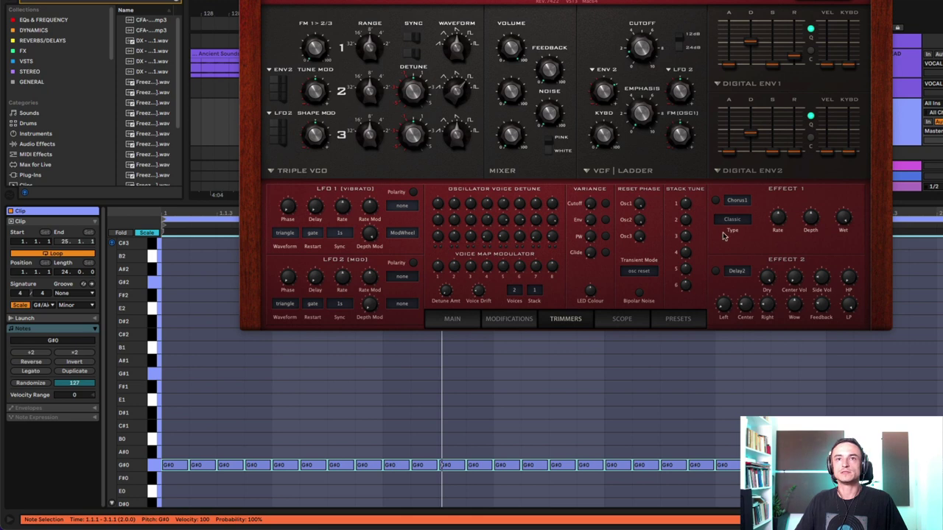
Set the voice count to 8 and the stack to 2 in the main settings
left_click(454, 320)
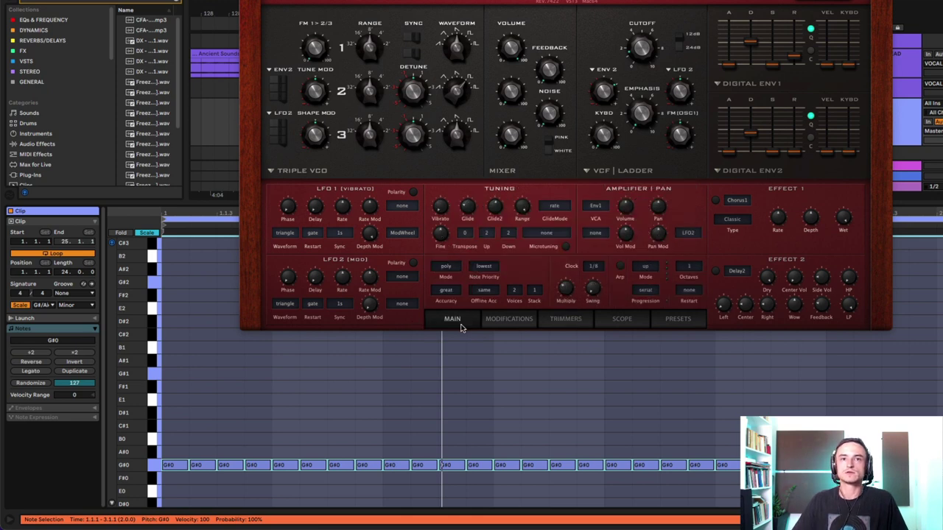
left_click(534, 290)
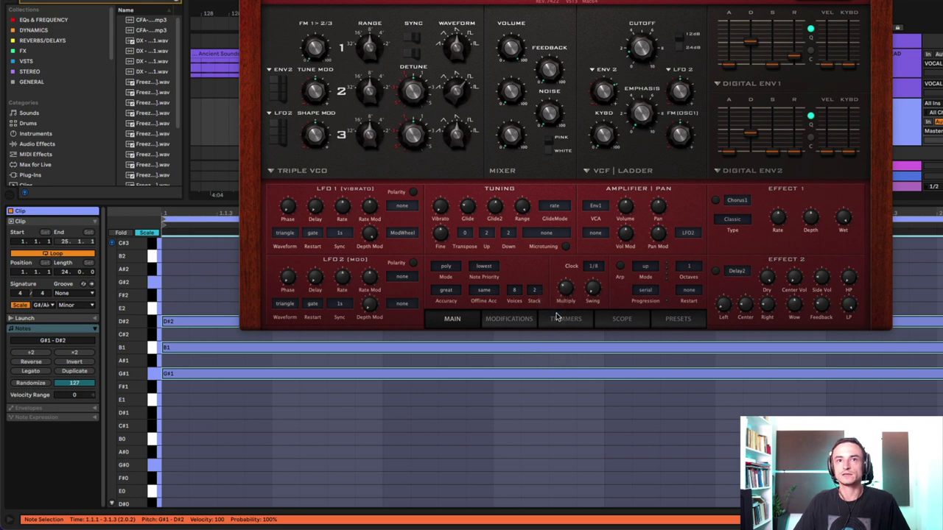
left_click(553, 311)
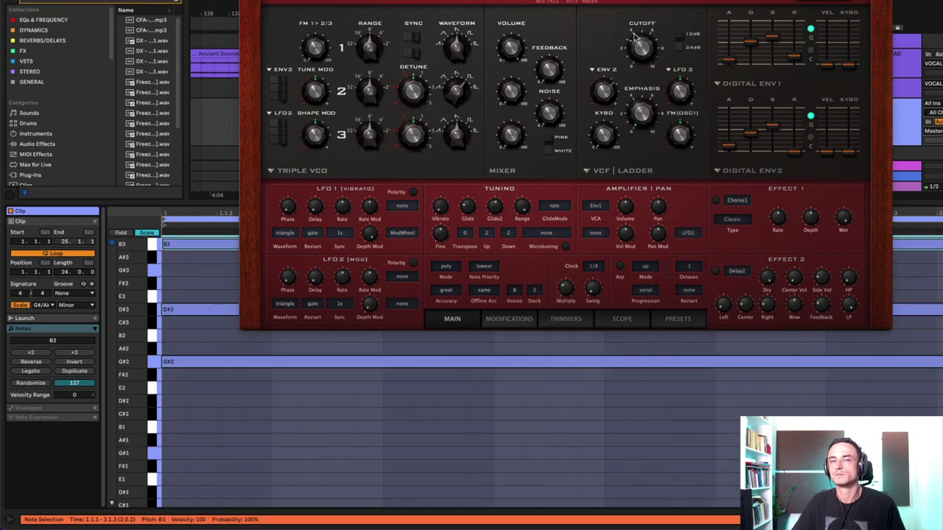
Set the pan modulation source in the amplifier and pan section to StackIndex
left_click(682, 318)
left_click(507, 319)
left_click(558, 318)
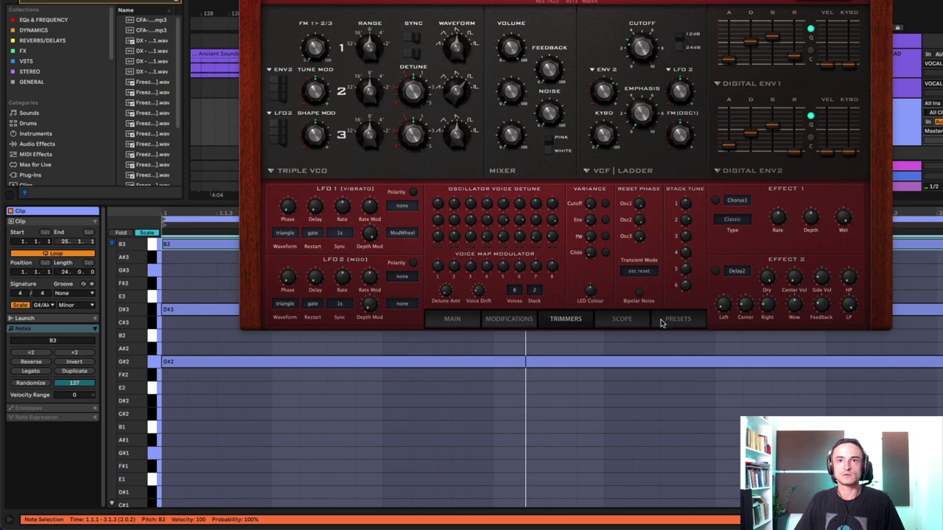
left_click(456, 319)
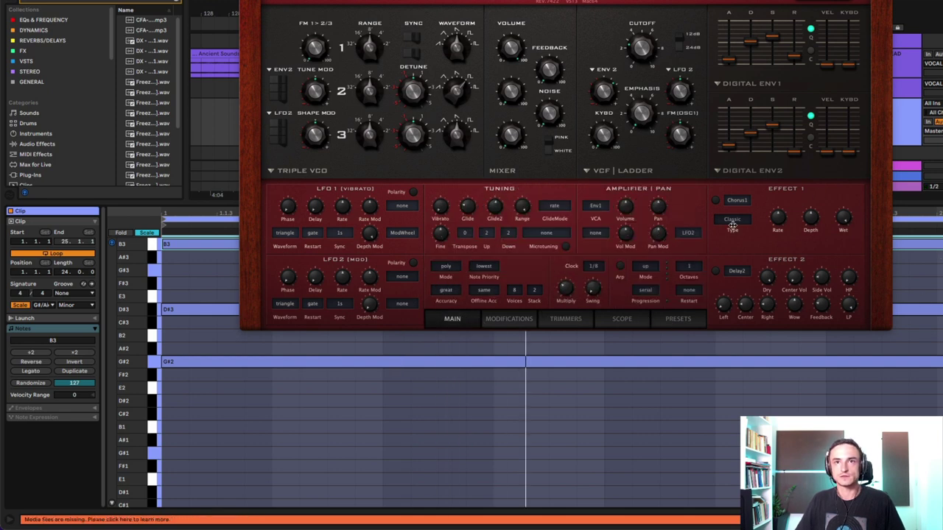
left_click(694, 231)
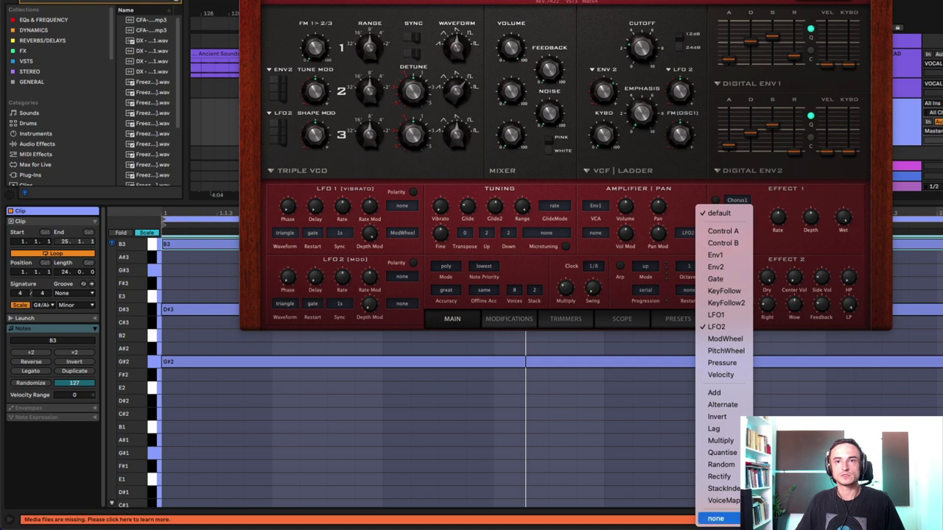
left_click(722, 489)
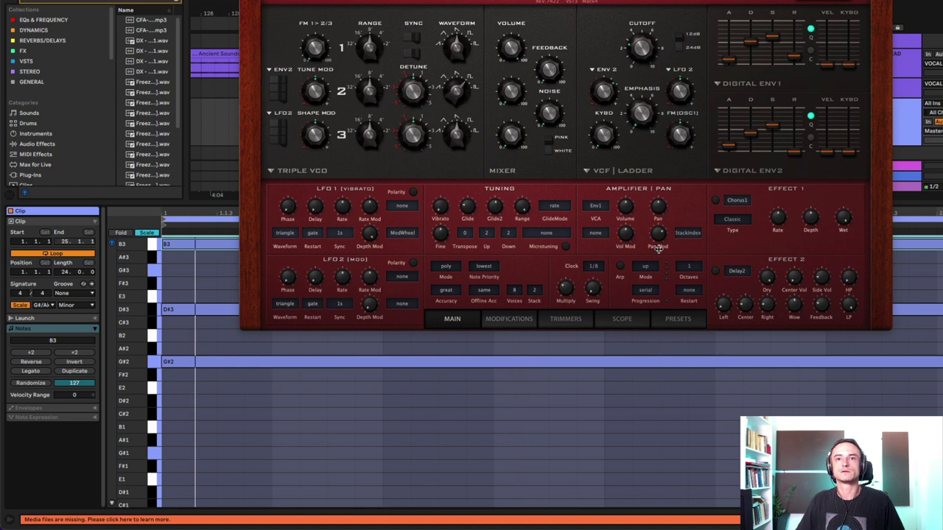
Increase the stack to 4 and bring up the trimmers with the stack tune controls
left_click(677, 318)
left_click(452, 319)
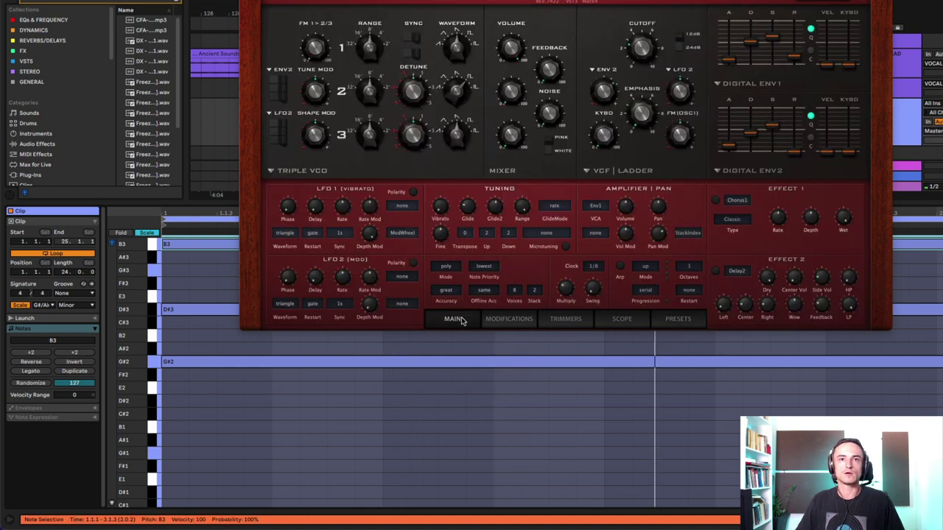
left_click(535, 291)
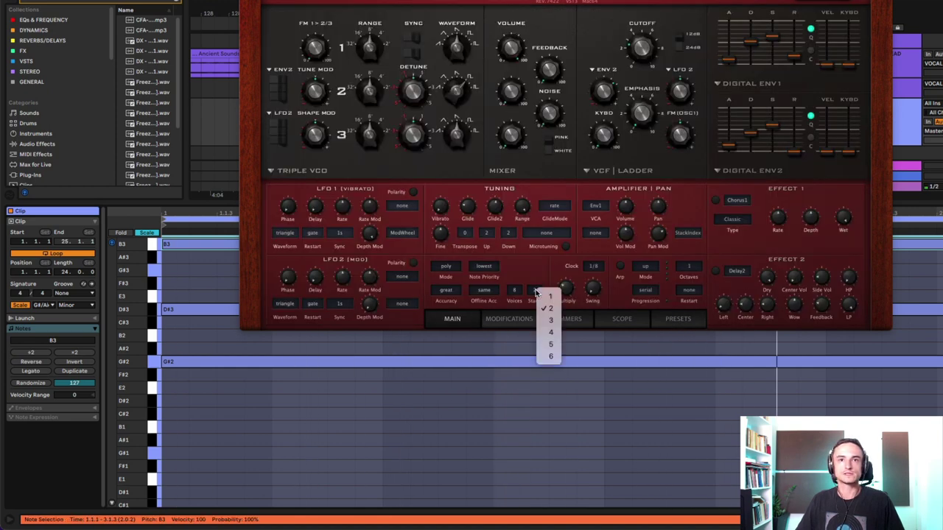
left_click(550, 332)
left_click(505, 319)
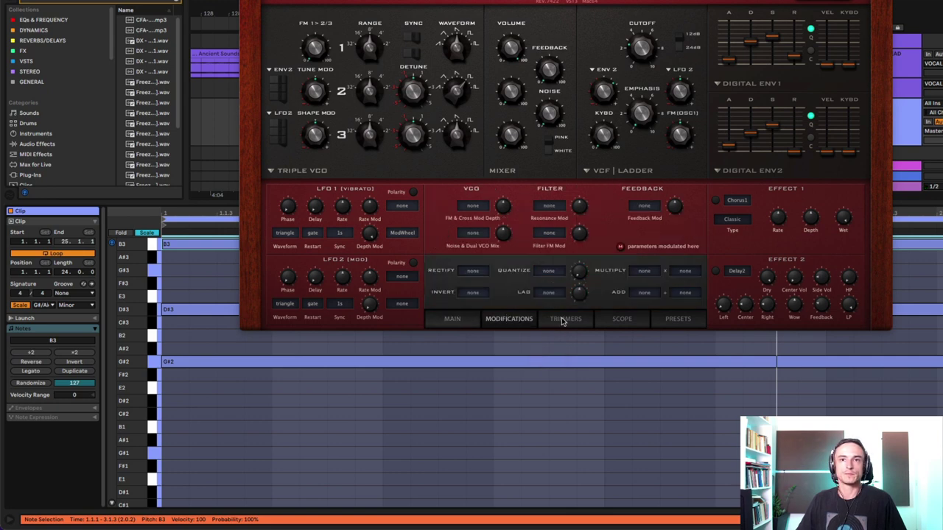
left_click(564, 319)
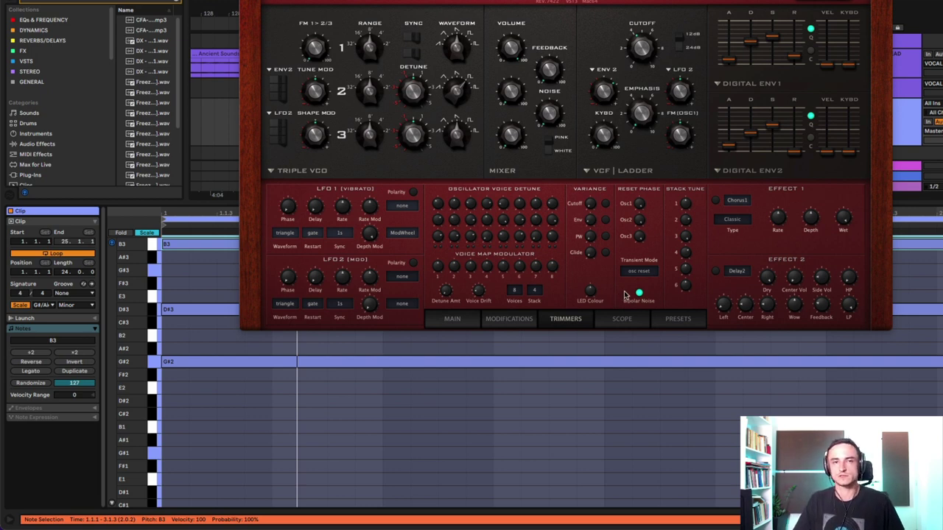
Play the chord with Chorus1 and effect 2 turned on, and change effect 2 to Plate2
key("space")
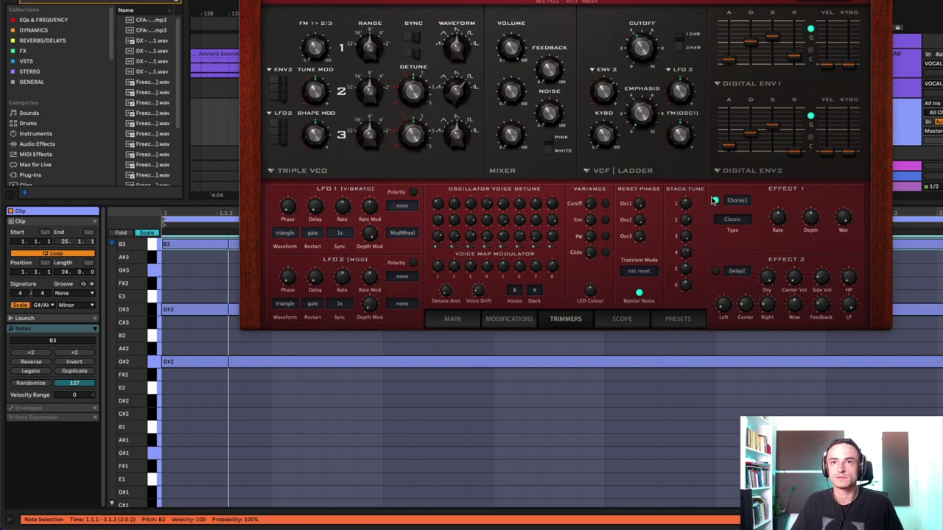
left_click(715, 272)
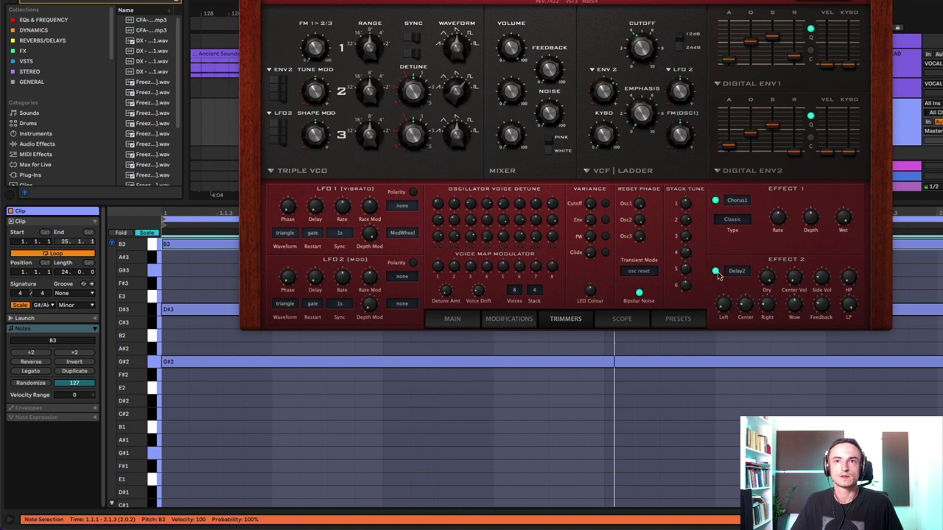
left_click(737, 274)
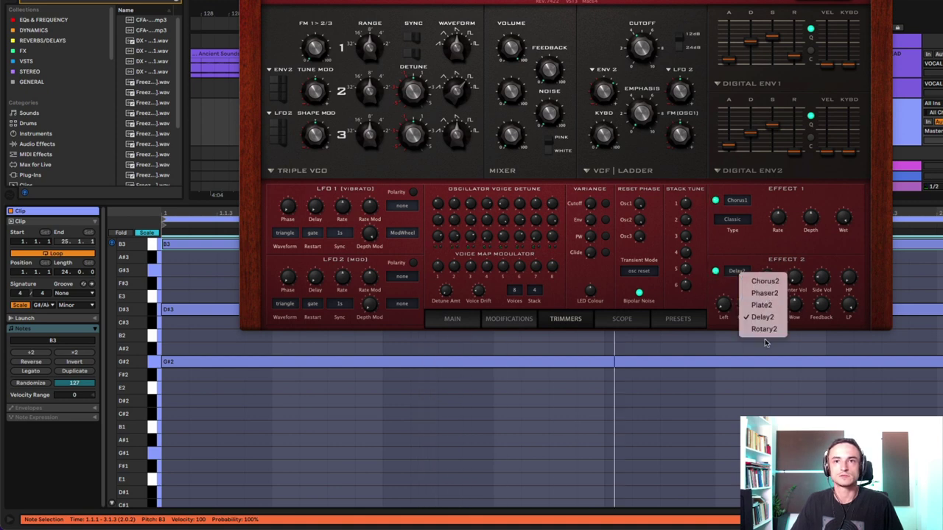
left_click(762, 305)
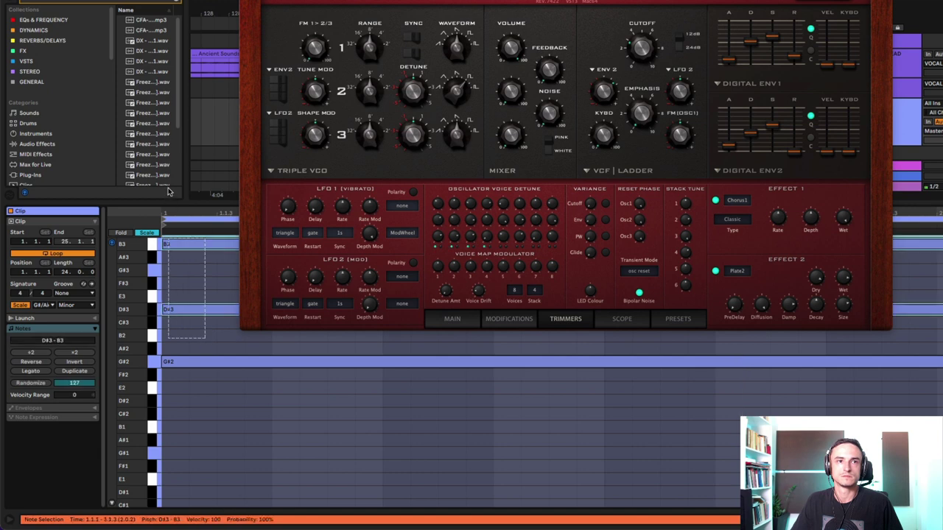
Delete the D#3 and B3 notes from the chord and select the remaining G#2 note
key("Delete")
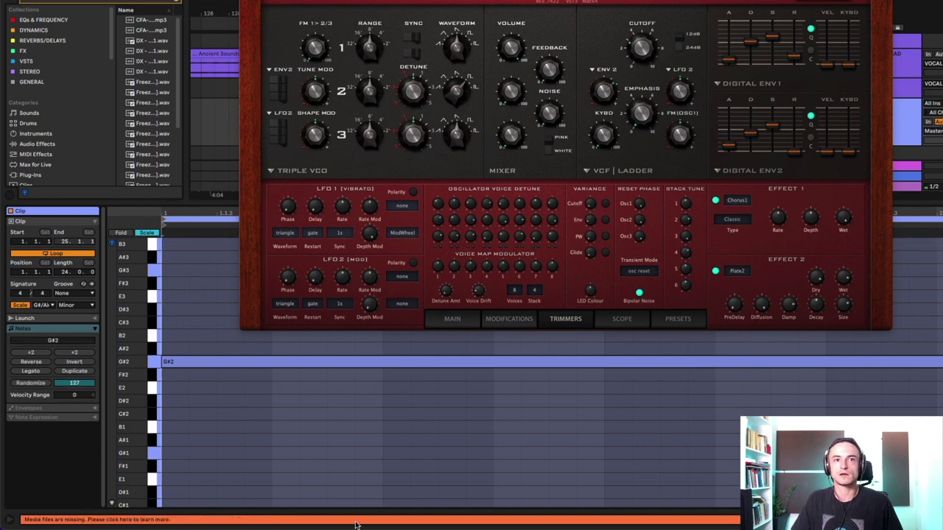
left_click(286, 362)
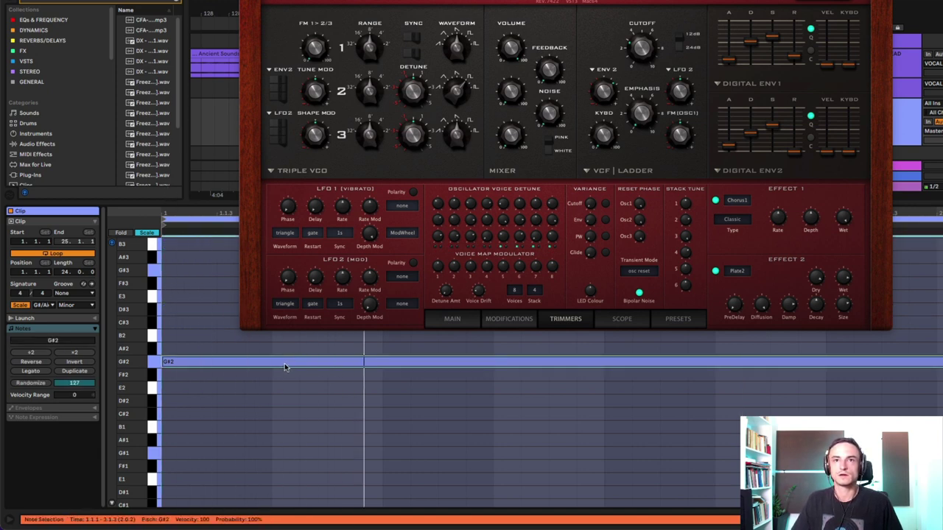
Compare the held G#2 note with the stack set to 5 and to 6 in the trimmers, leaving it at 6
left_click(451, 321)
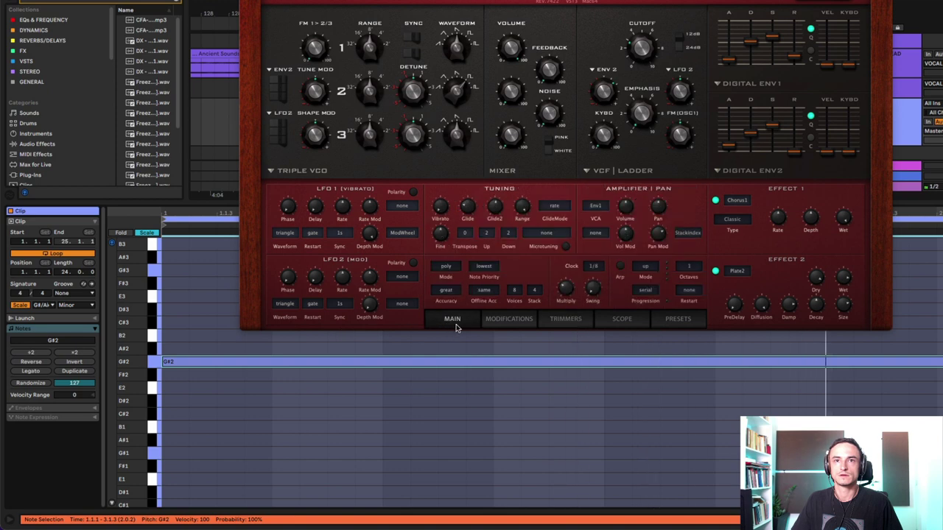
left_click(515, 321)
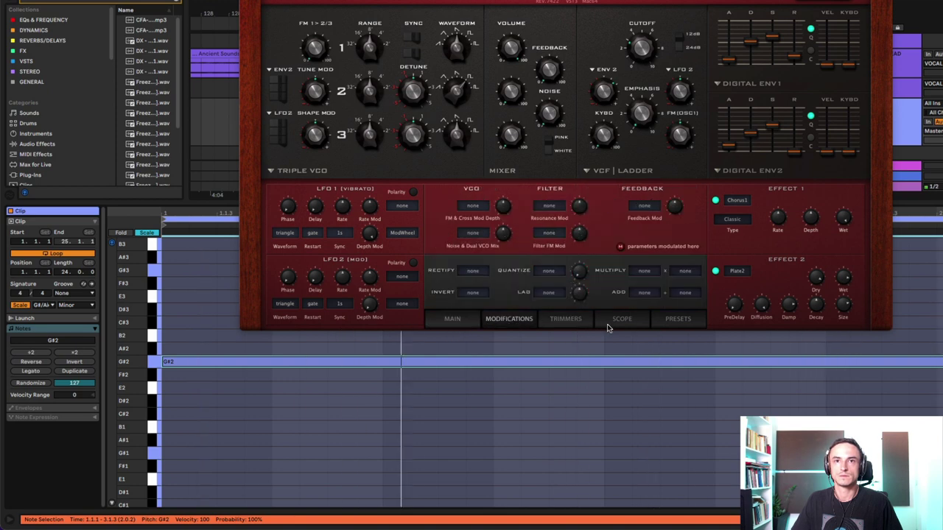
left_click(565, 319)
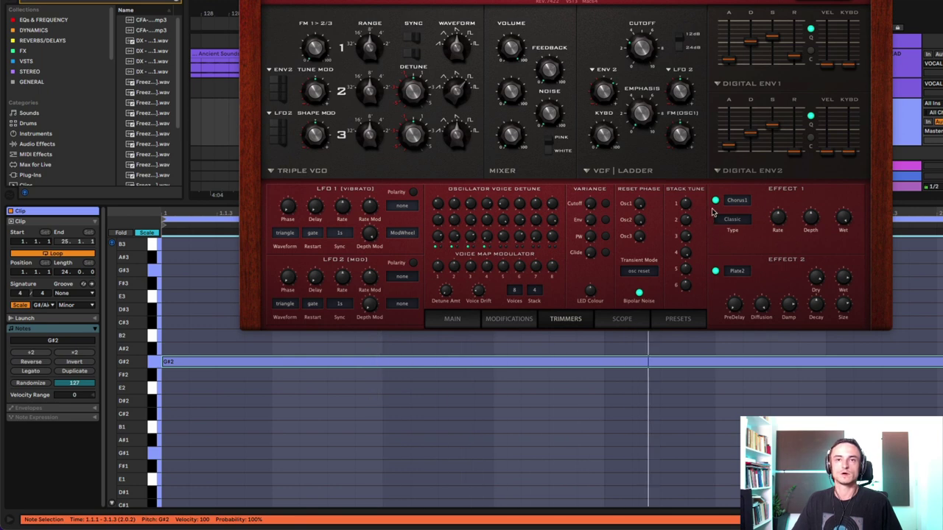
left_click(534, 290)
left_click(551, 346)
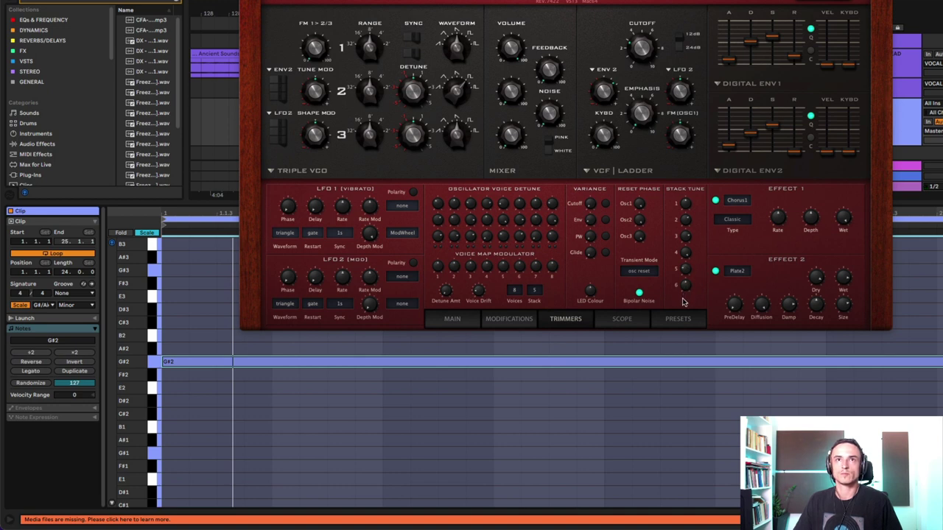
key("space")
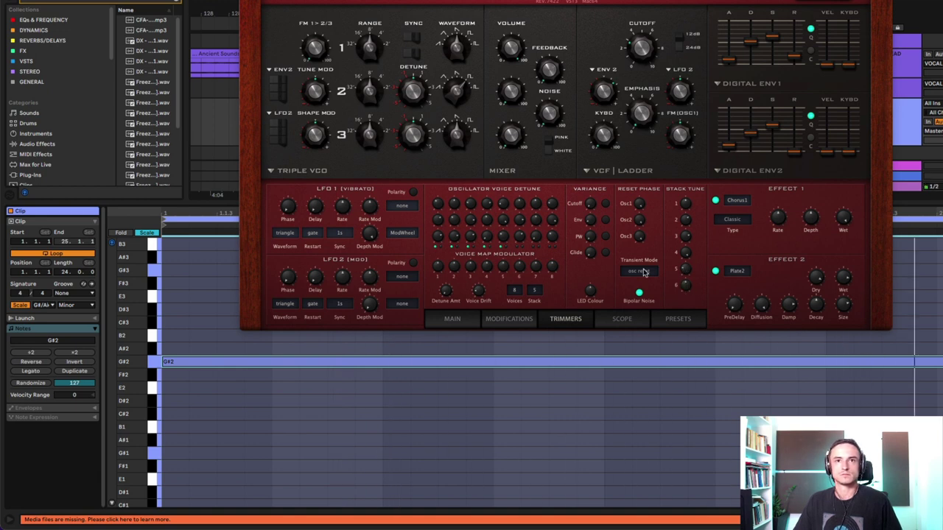
left_click(536, 294)
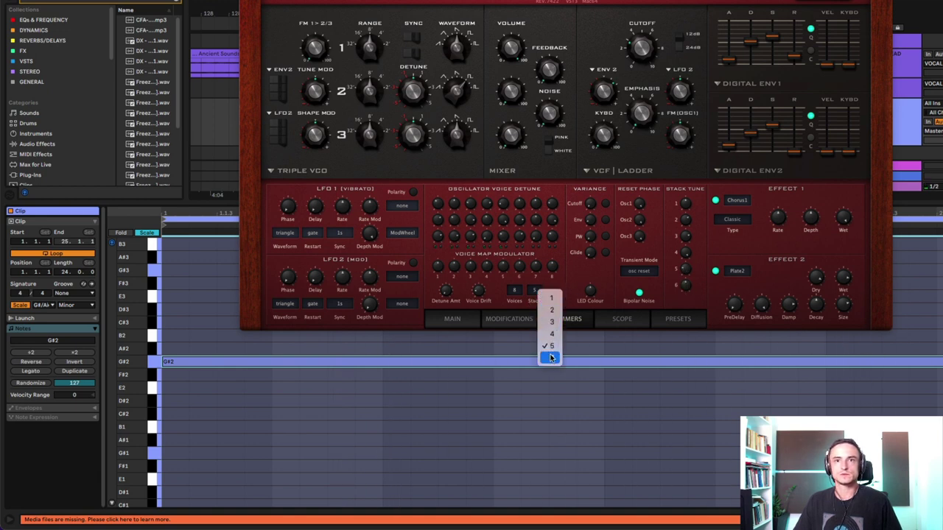
left_click(549, 358)
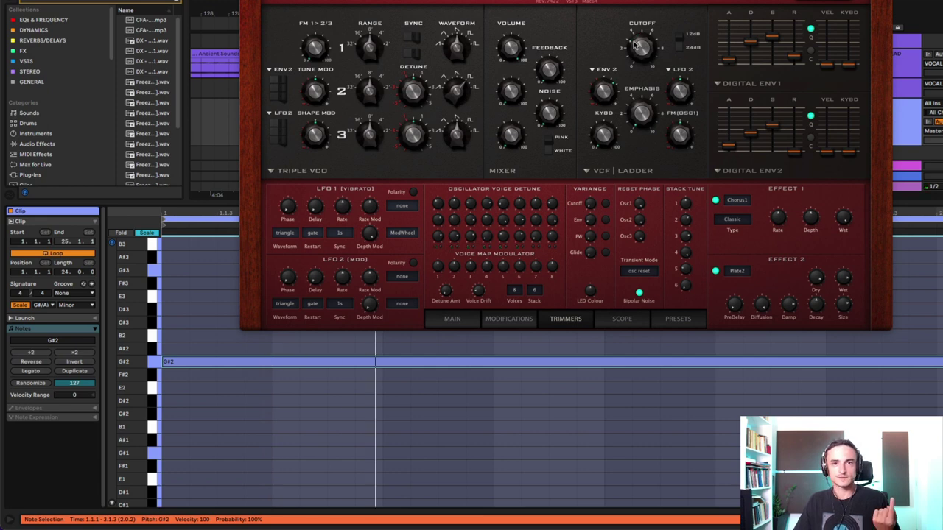
Play the held G#2 note with the stack at 6 and both effects on, and stop playback
key("space")
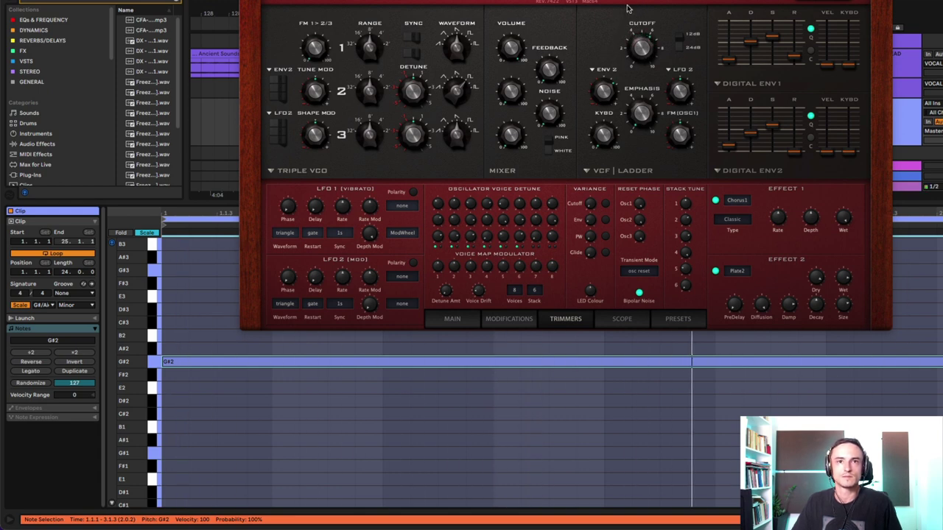
key("space")
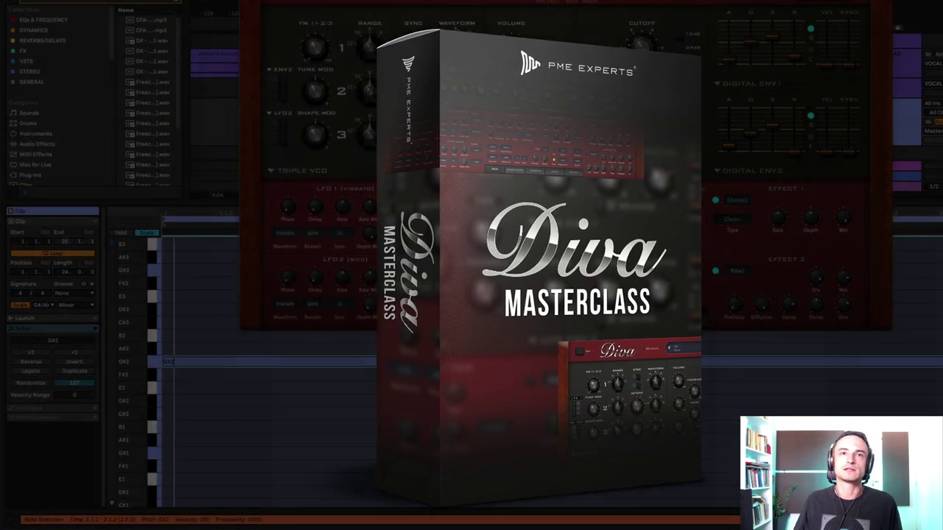
Load the INIT Minimono template from 8 TEMPLATES and view its oscillator, filter and envelope modules
left_click(685, 316)
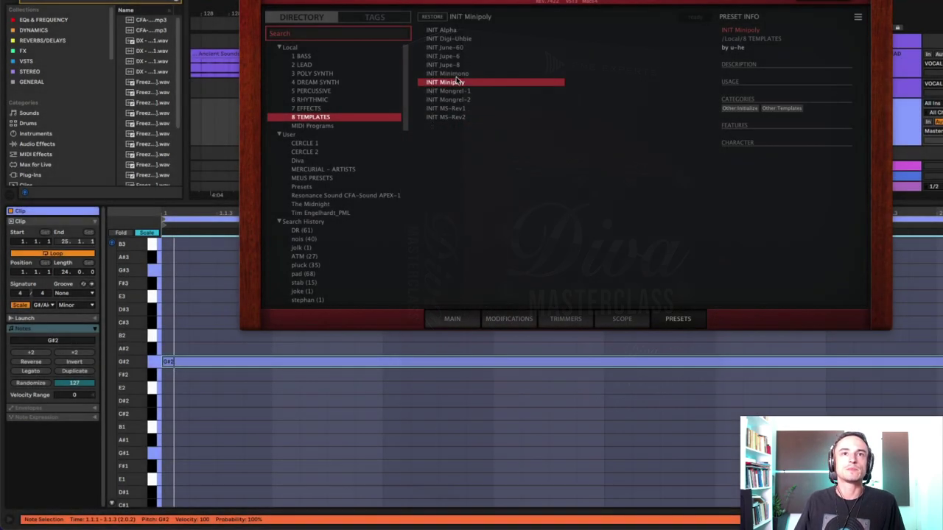
left_click(456, 75)
left_click(453, 320)
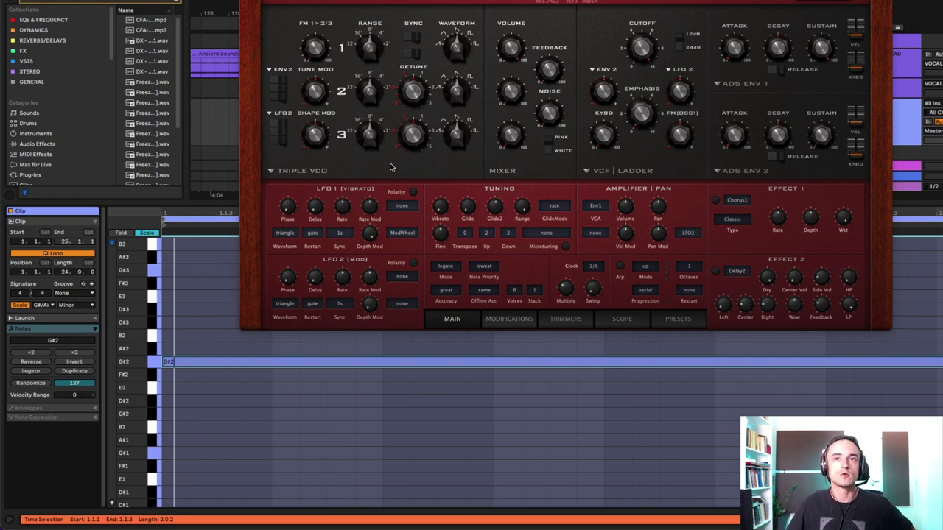
Try the INIT Jupe-6 template, load INIT Jupe-8 instead, and view its synth modules
left_click(671, 320)
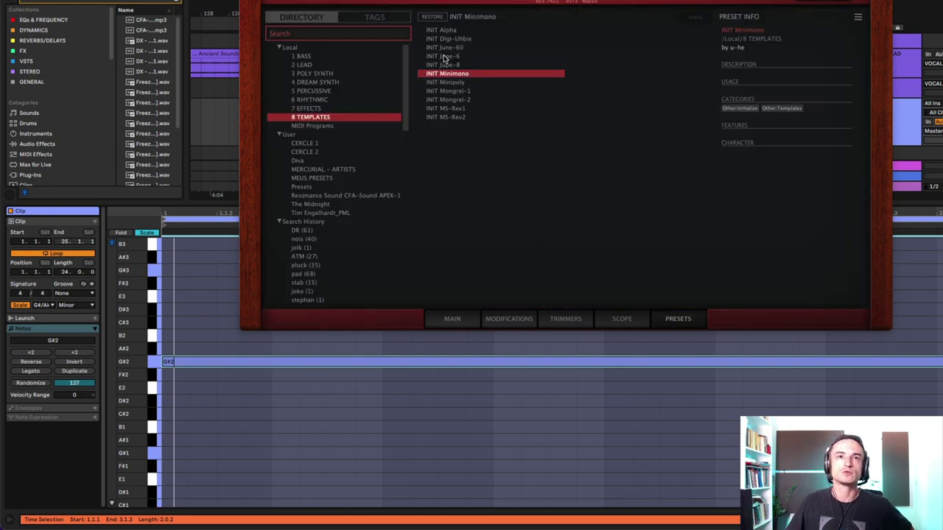
left_click(445, 58)
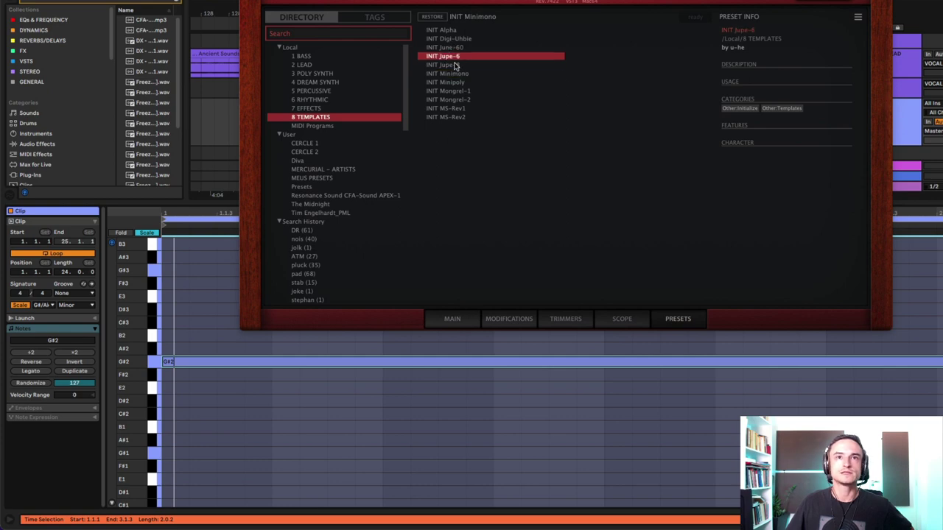
left_click(453, 65)
left_click(456, 312)
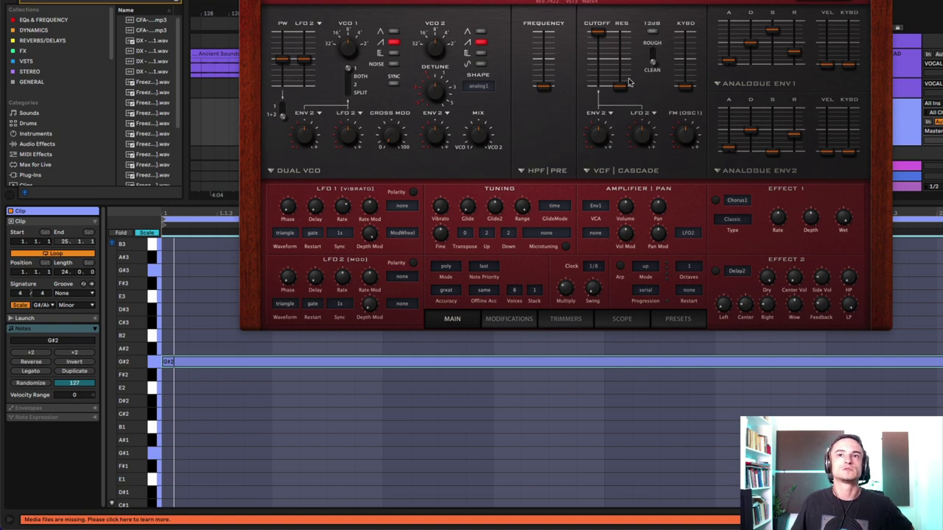
Go through the INIT Mongrel-1 and INIT Digi-Uhbie templates, load INIT Alpha, and view its synth modules
left_click(677, 319)
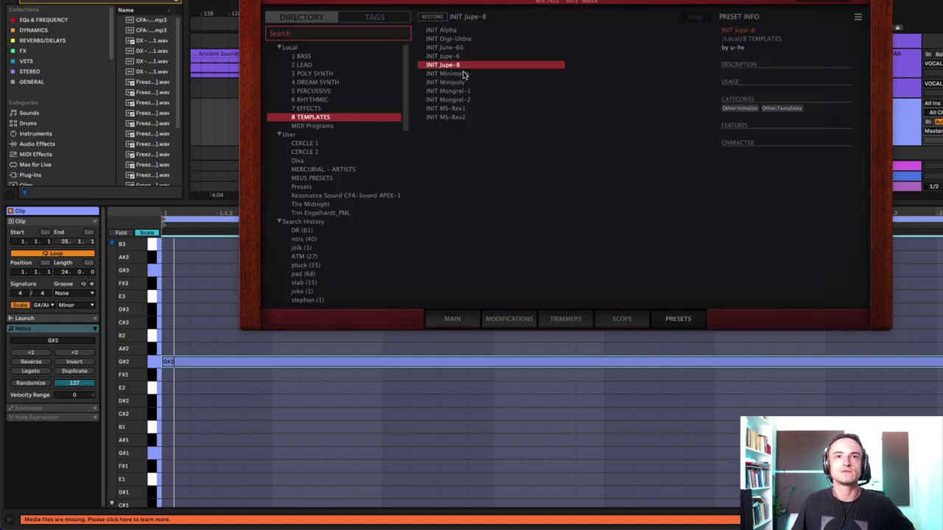
left_click(451, 92)
left_click(451, 38)
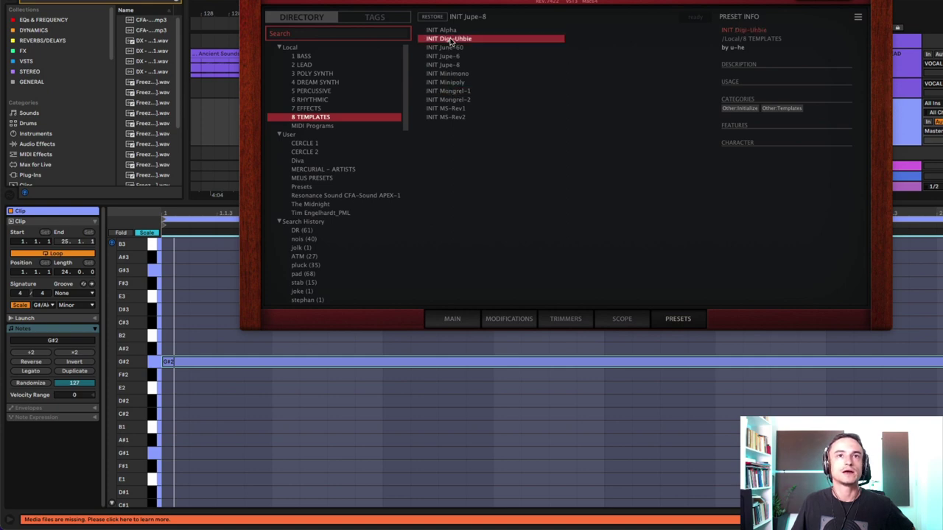
left_click(449, 29)
left_click(470, 321)
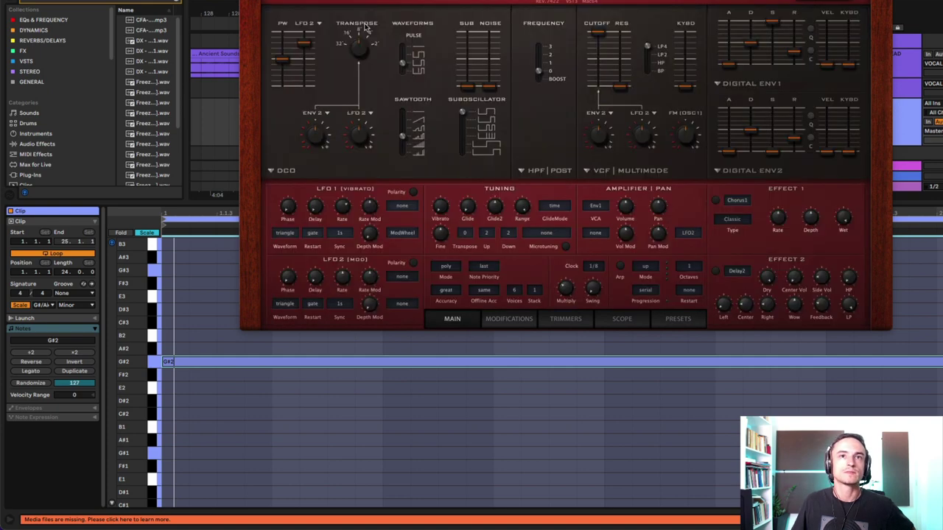
Load the INIT MS-Rev1 template and view its oscillator, filter and envelope modules
left_click(674, 320)
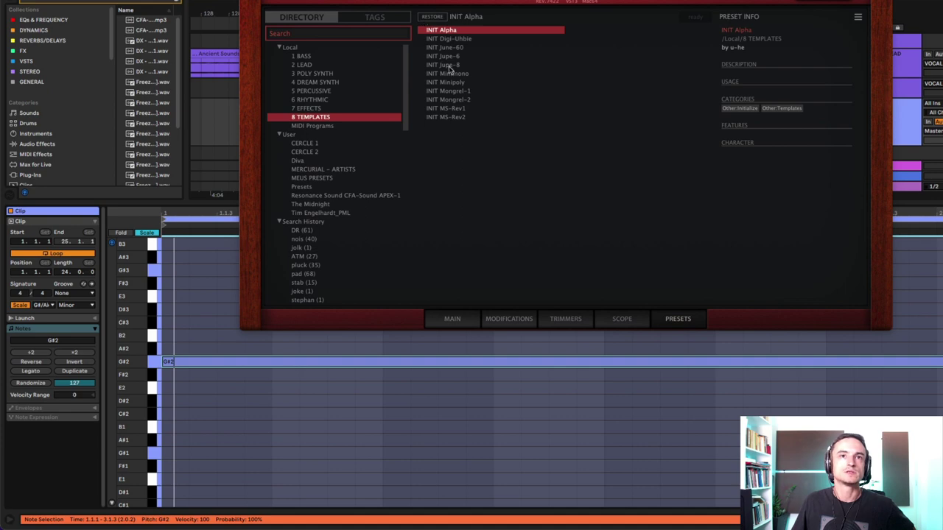
left_click(456, 109)
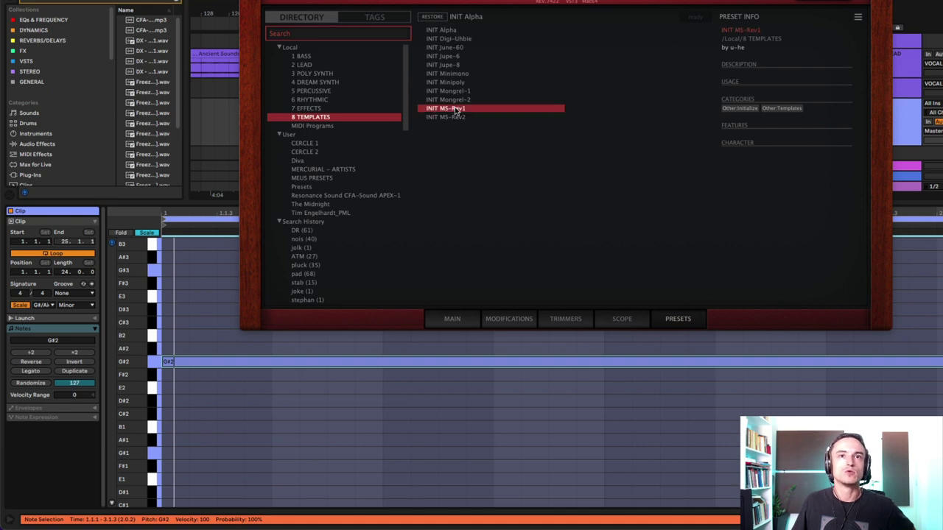
left_click(457, 322)
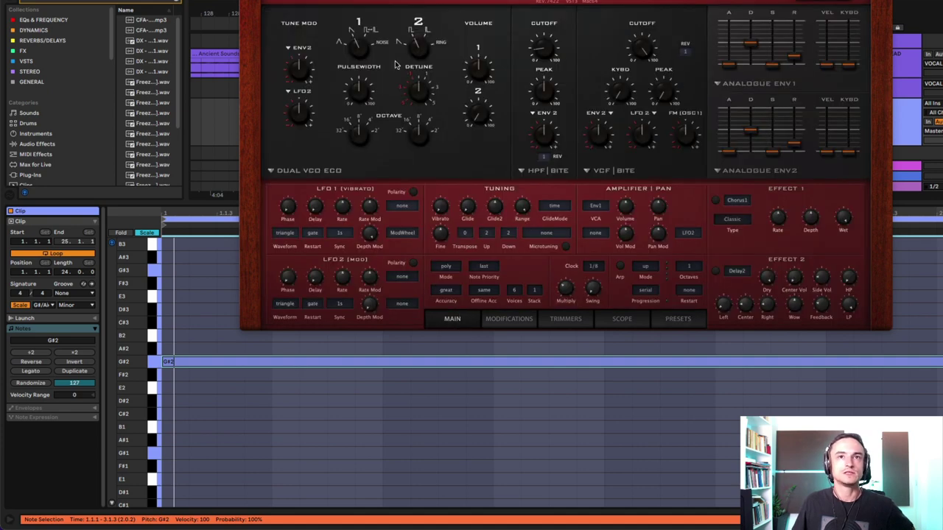
Load the INIT Mongrel-1 template and view its mixed oscillator, filter and envelope modules
left_click(677, 318)
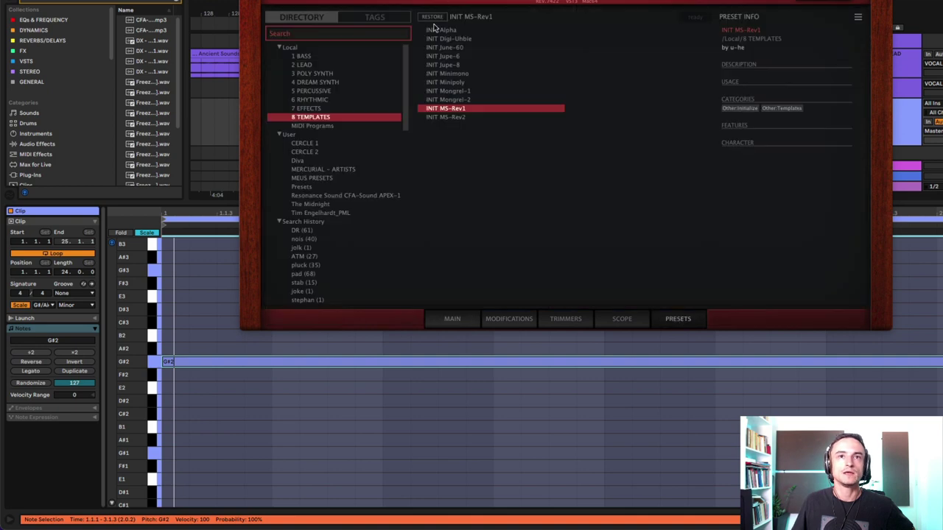
left_click(451, 90)
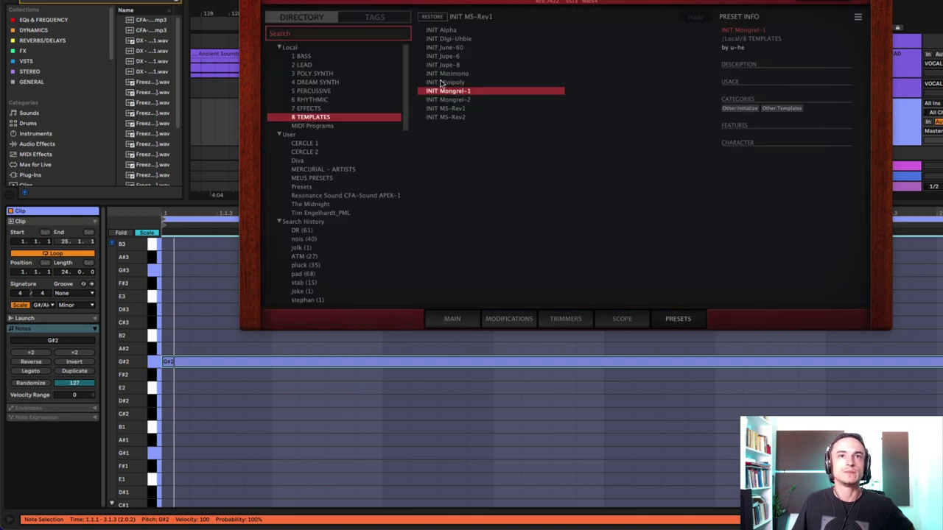
left_click(473, 324)
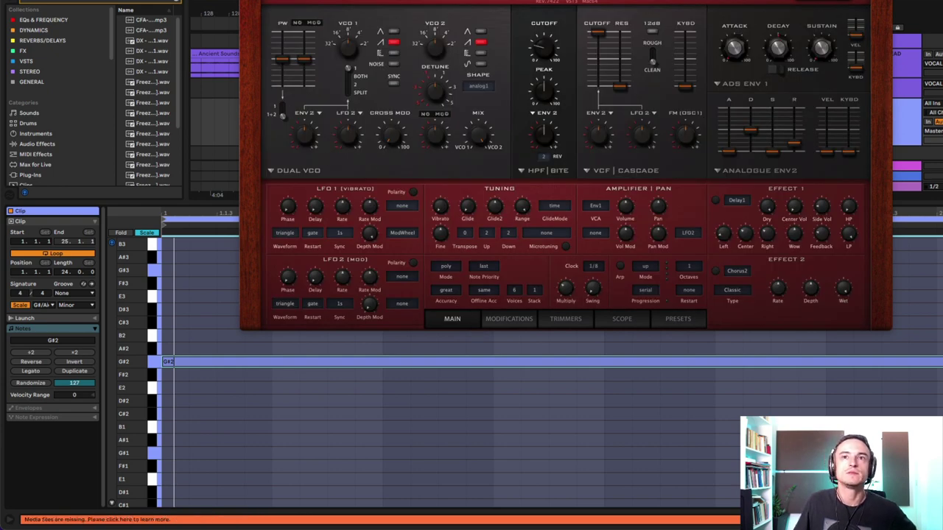